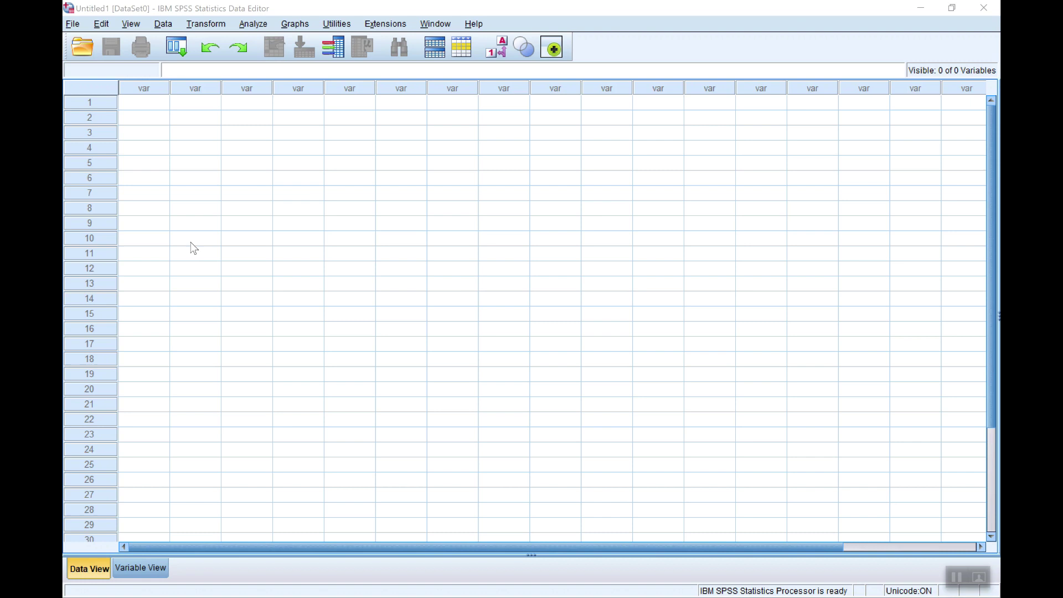
- Import Hamburger Revenue Data.xlsx from Excel, reading variable names, into a new Rev/Price/Advert dataset
click(87, 46)
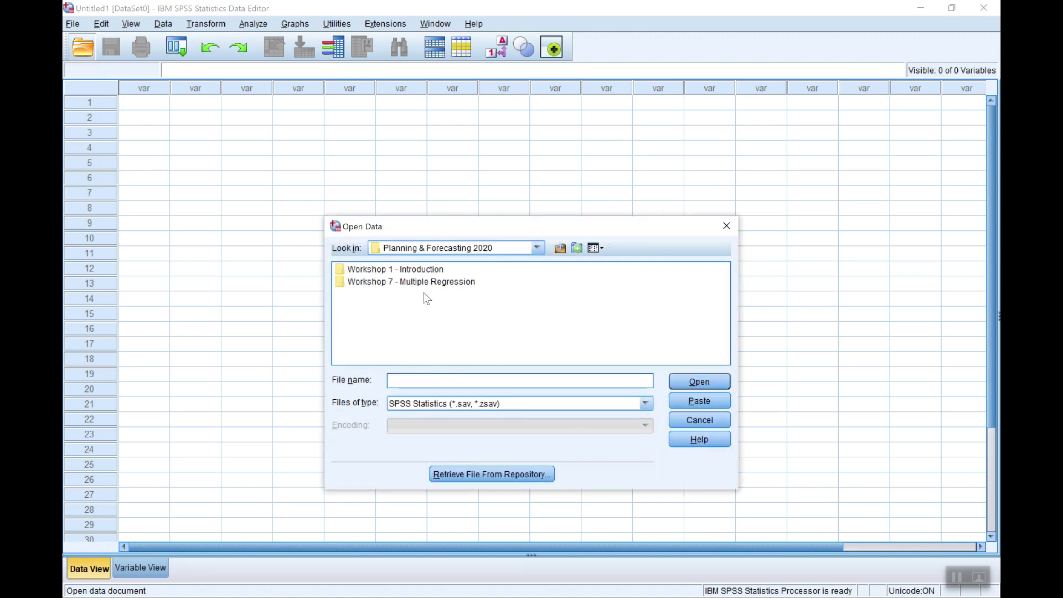
click(700, 419)
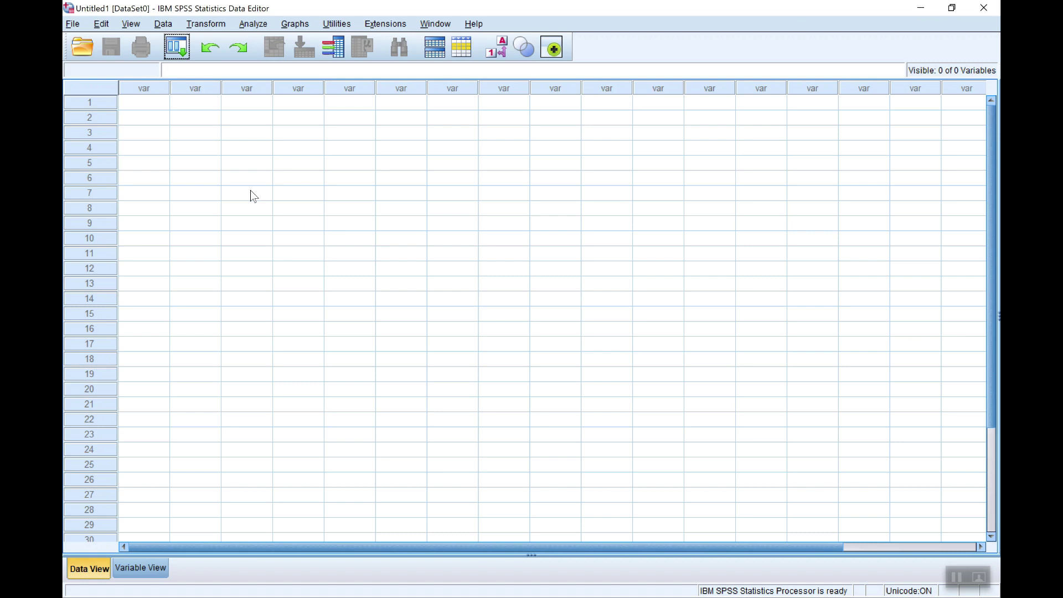
click(72, 24)
mouse_move(114, 74)
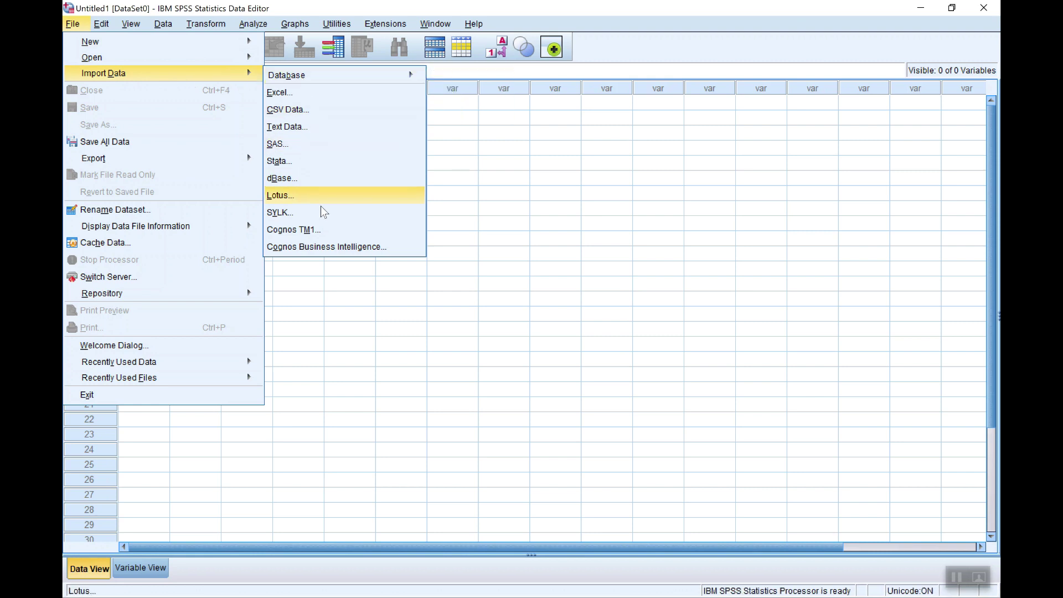
click(301, 97)
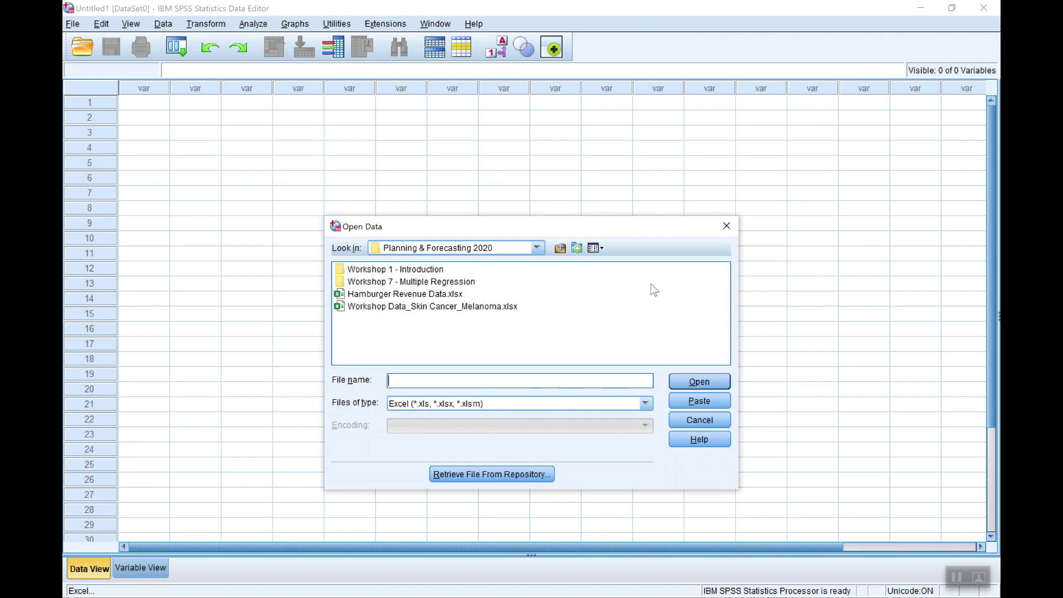
drag(506, 228, 501, 197)
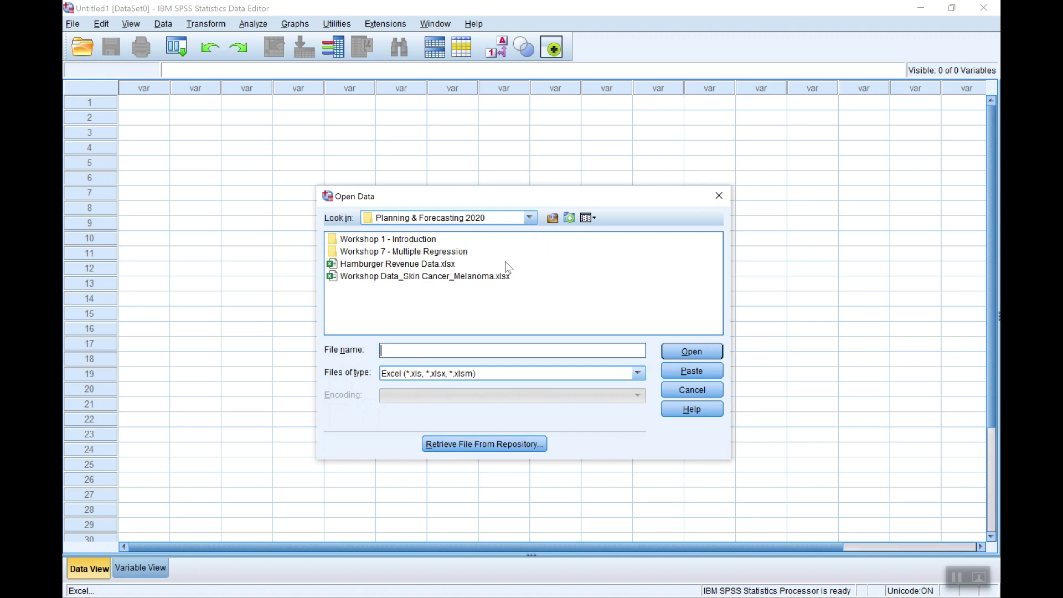
click(406, 264)
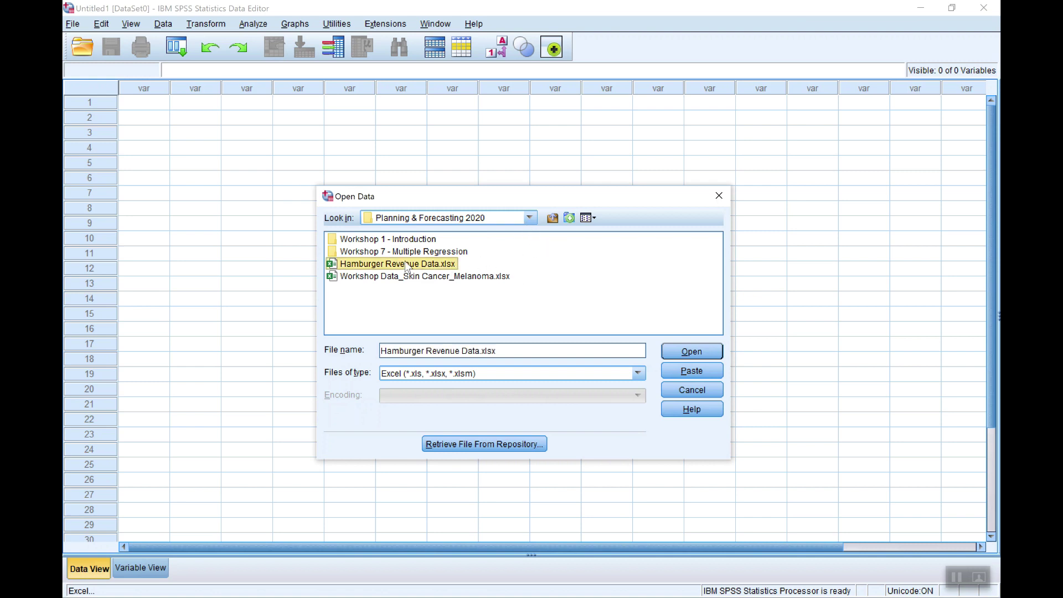
click(691, 353)
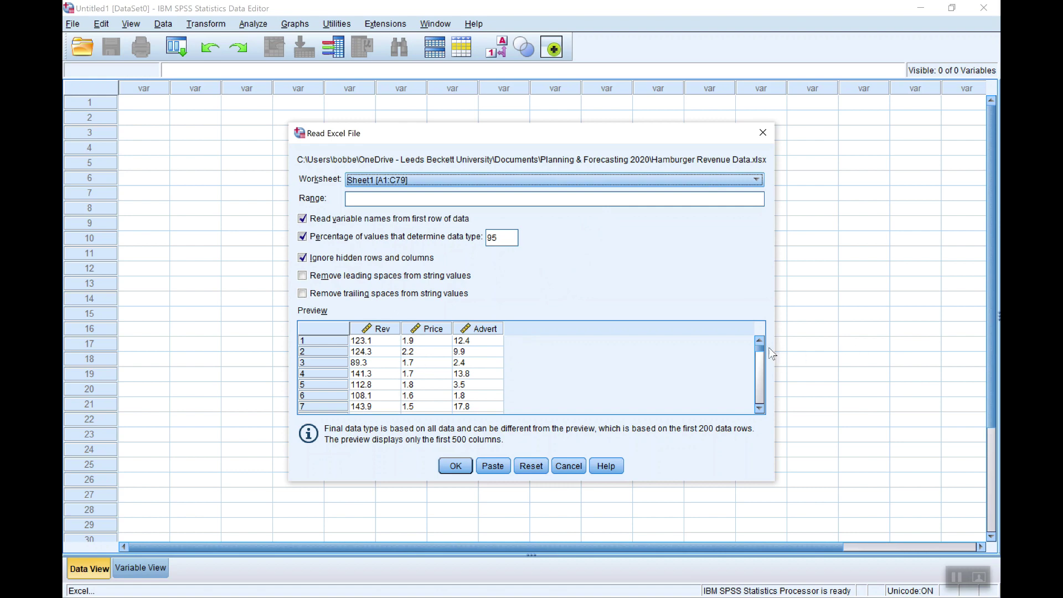
mouse_move(758, 348)
mouse_down()
mouse_move(757, 404)
mouse_move(758, 347)
mouse_up()
click(458, 465)
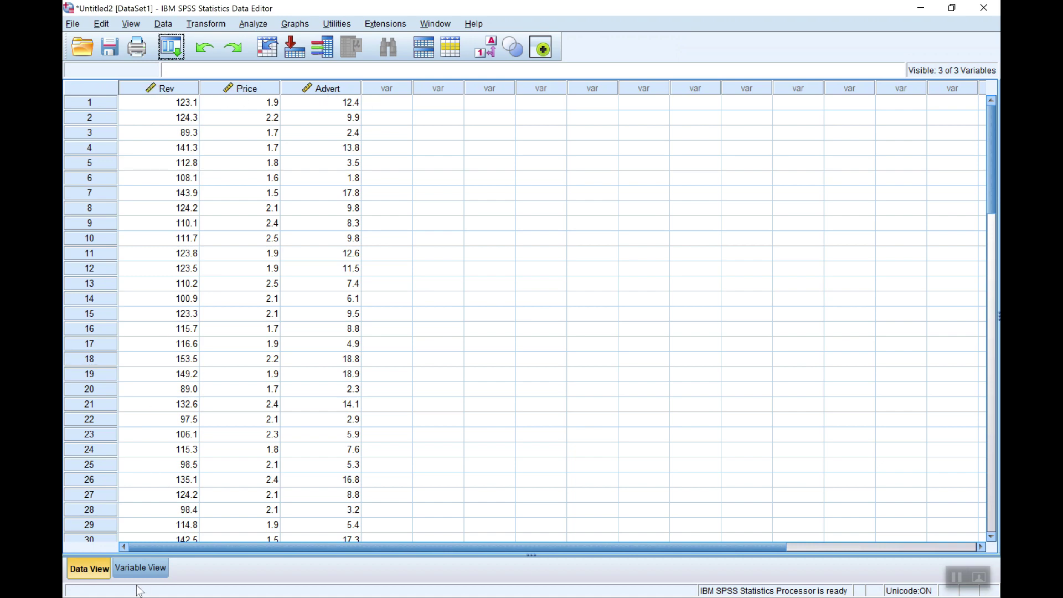
click(143, 570)
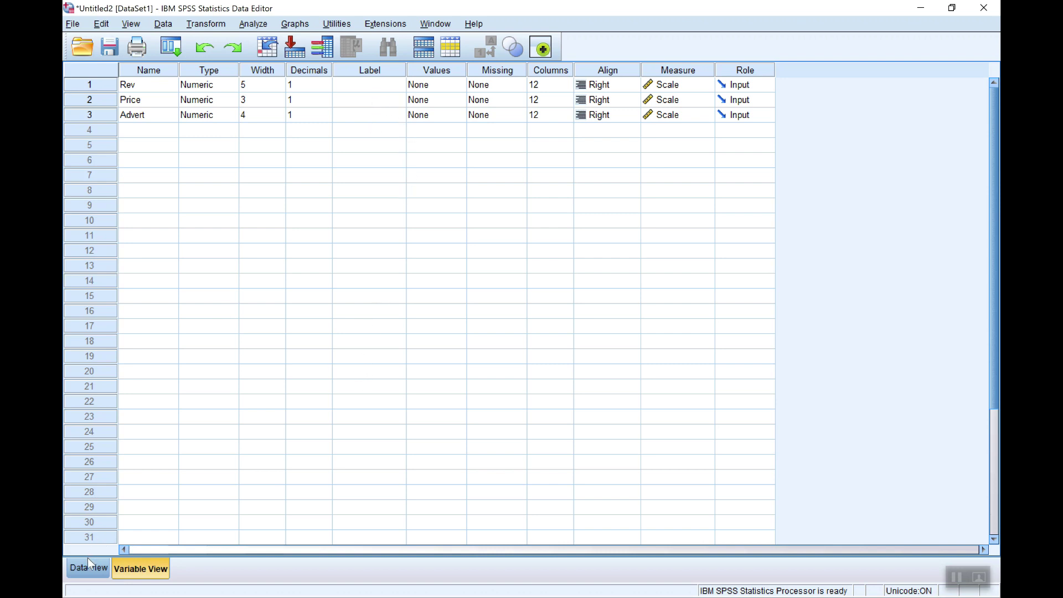
click(94, 570)
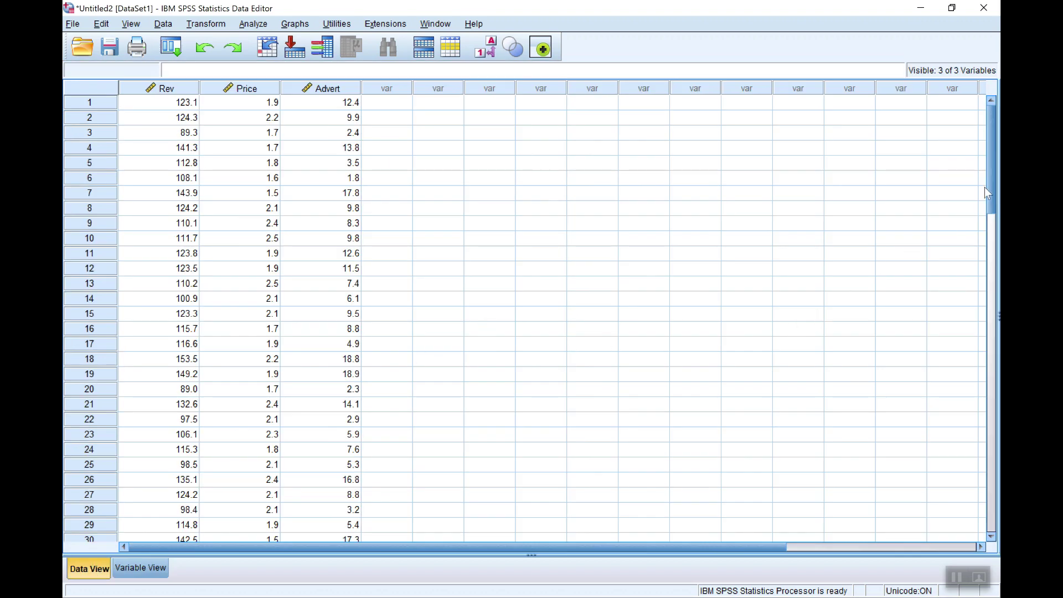
mouse_move(995, 183)
mouse_down()
mouse_move(986, 408)
mouse_move(991, 194)
mouse_up()
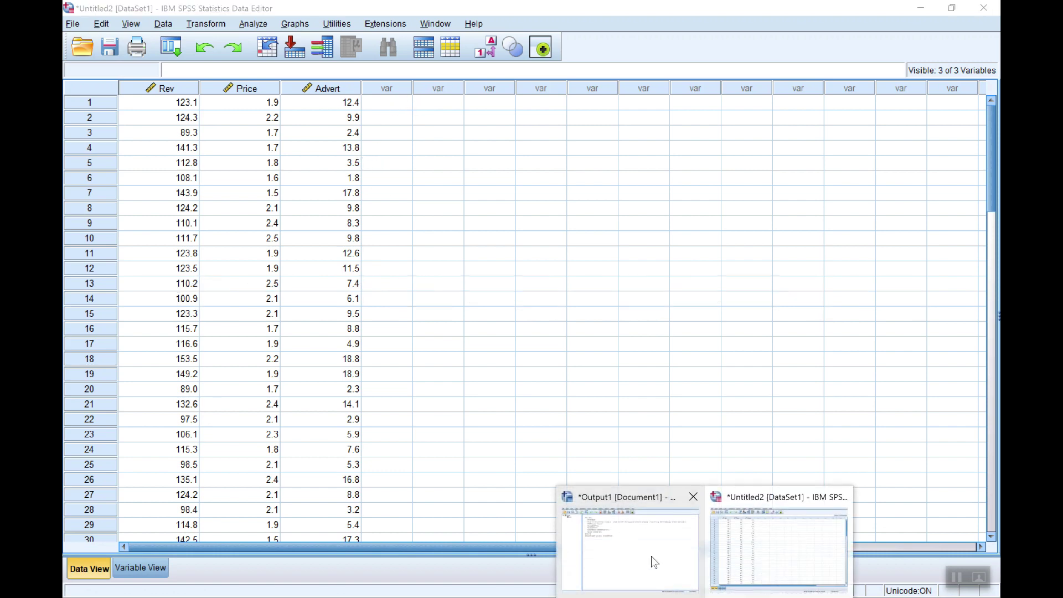
- Start a Linear Regression from the Output viewer, with Rev as dependent and Price and Advert as independents
click(649, 553)
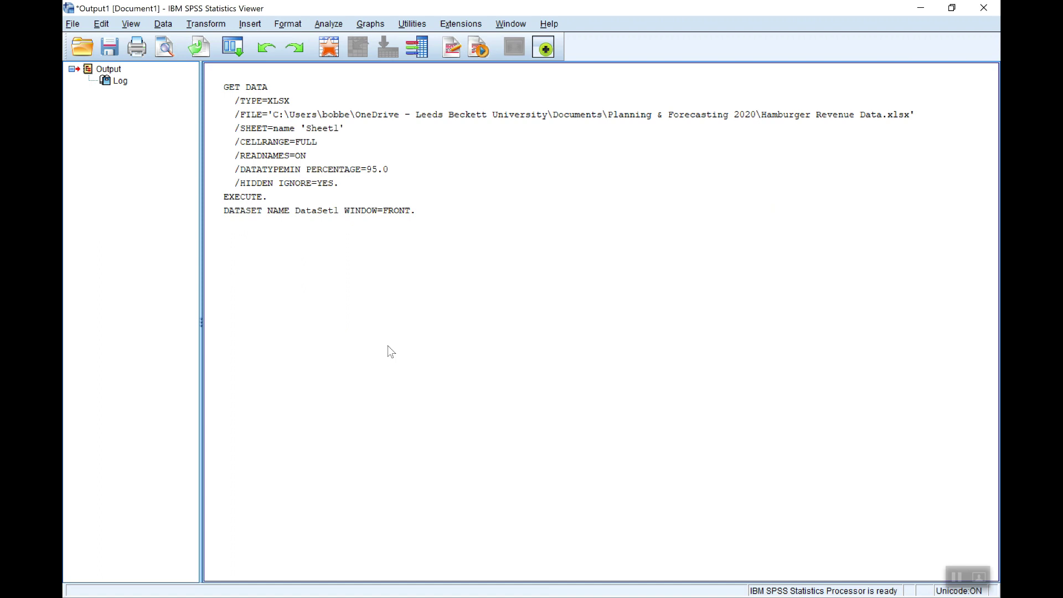
click(366, 126)
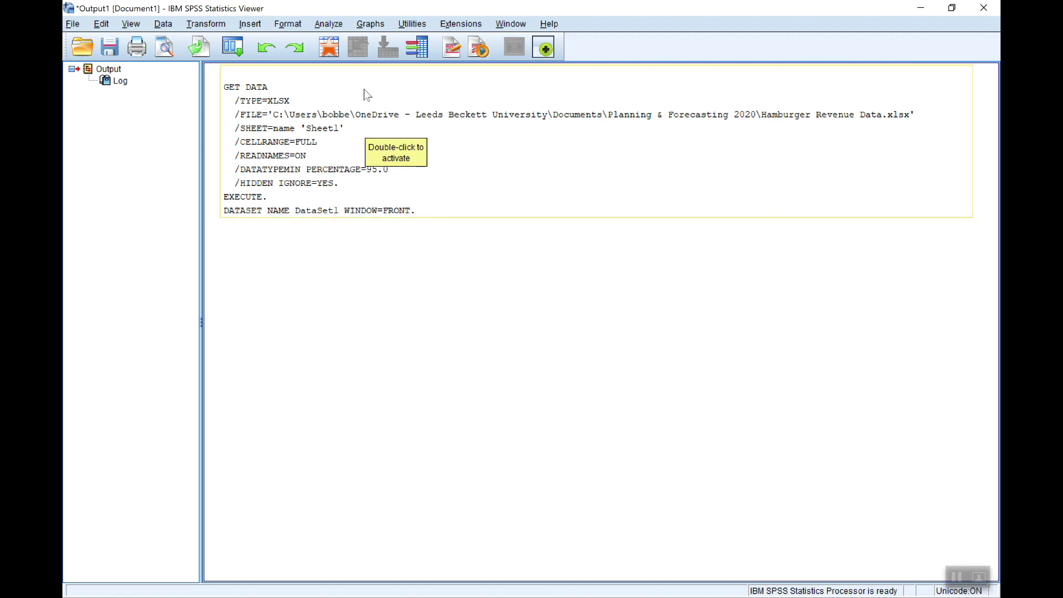
click(330, 26)
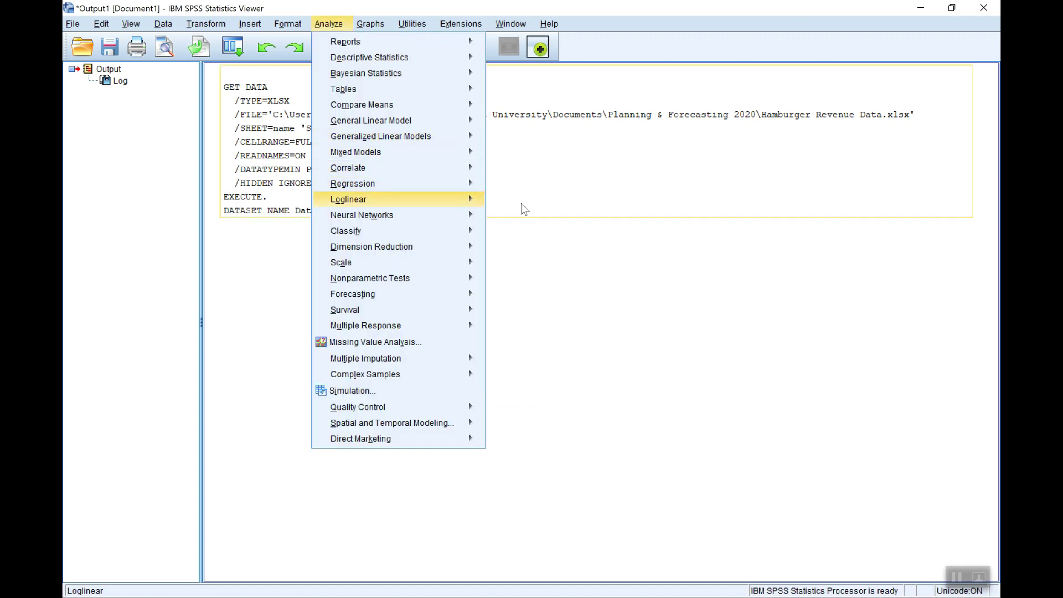
mouse_move(463, 197)
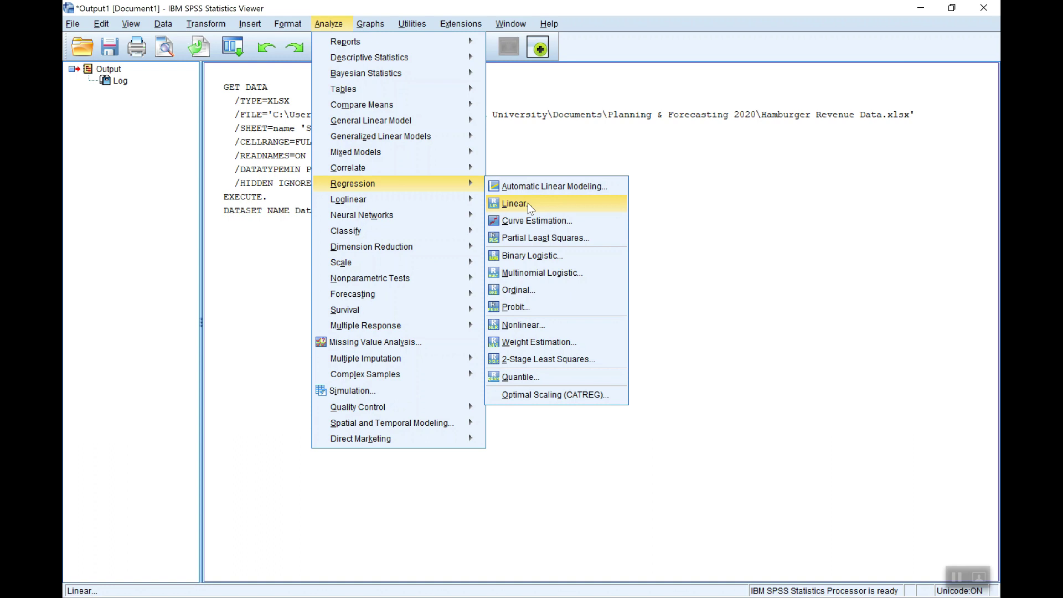
click(514, 204)
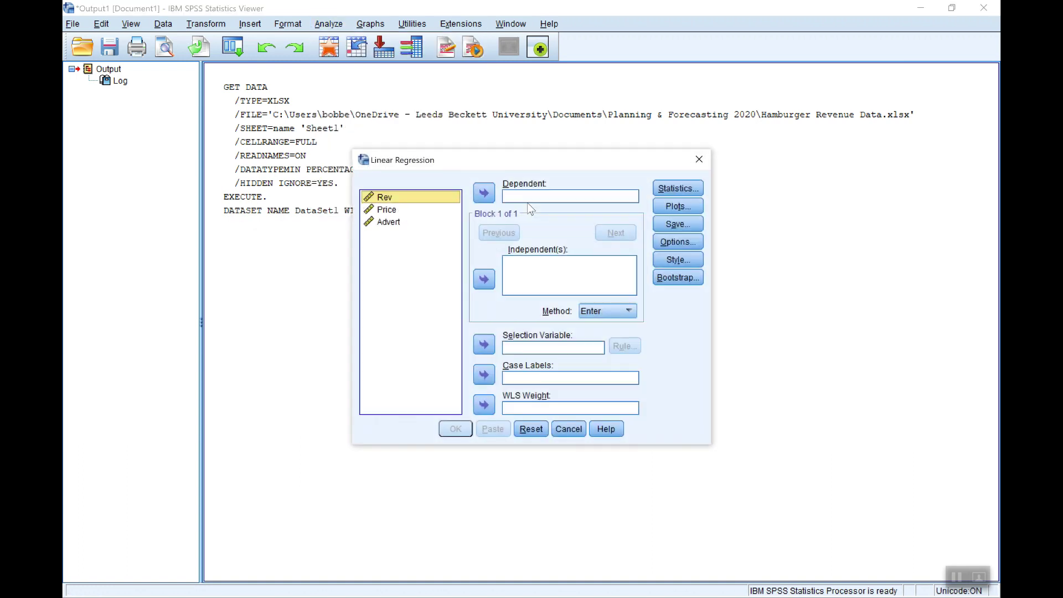
click(484, 195)
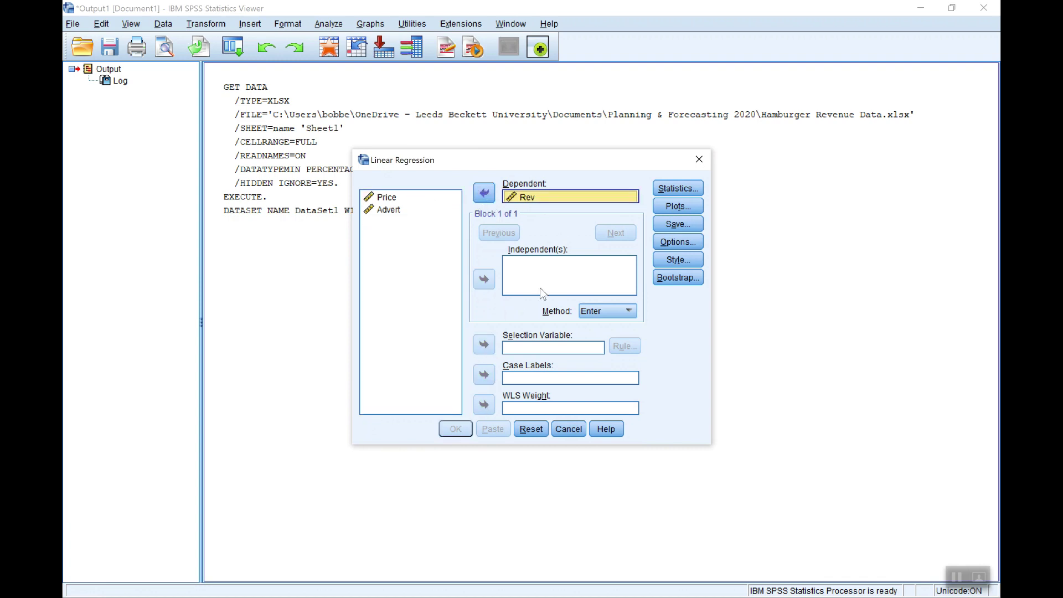
click(385, 199)
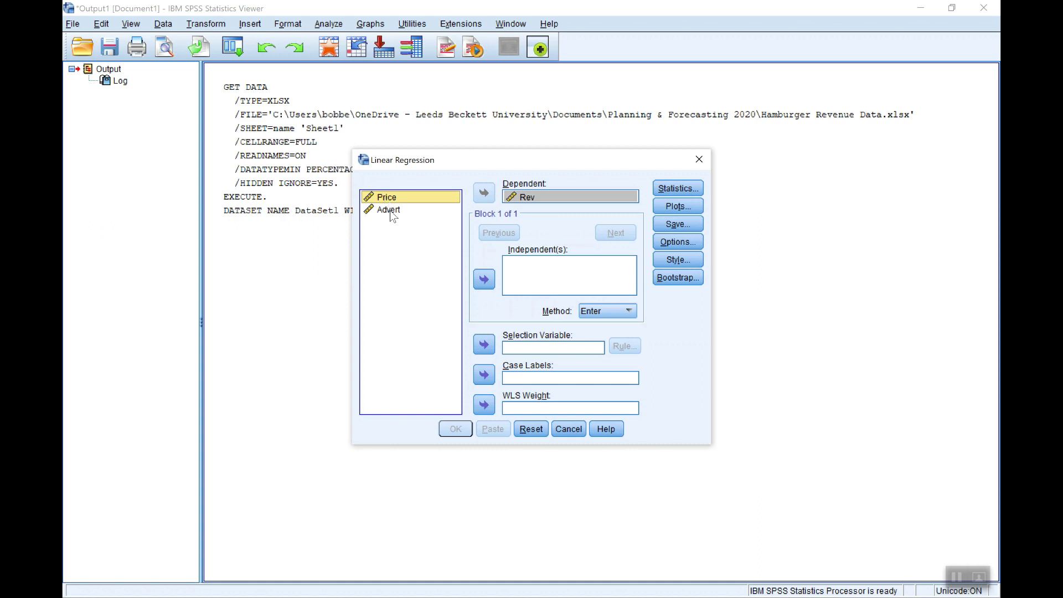
shift+click(389, 211)
click(484, 282)
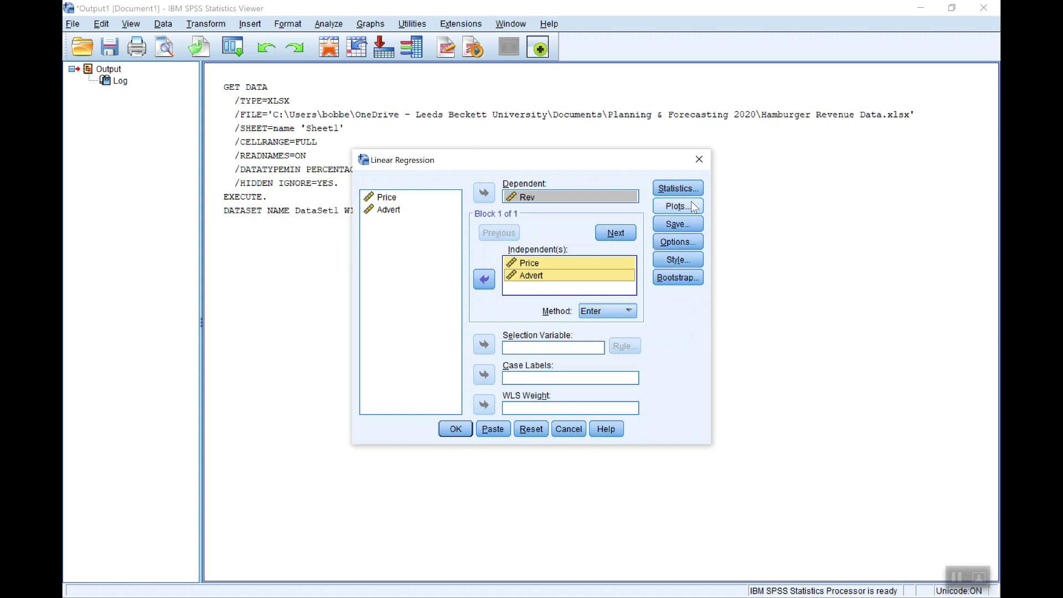
- In regression Statistics, tick Durbin-Watson and casewise diagnostics for outliers outside 2 standard deviations
click(678, 188)
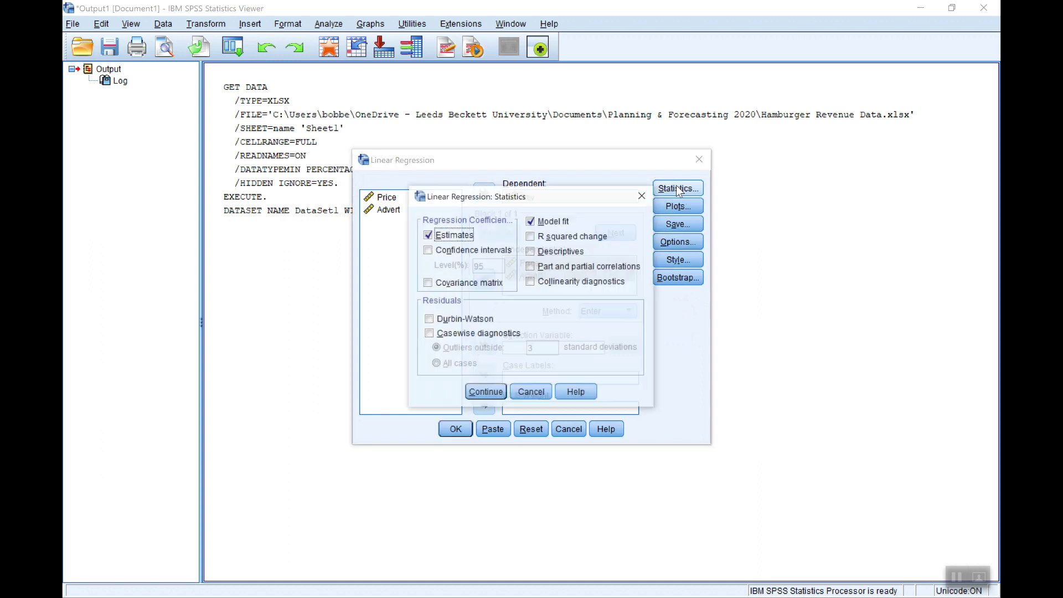
click(431, 321)
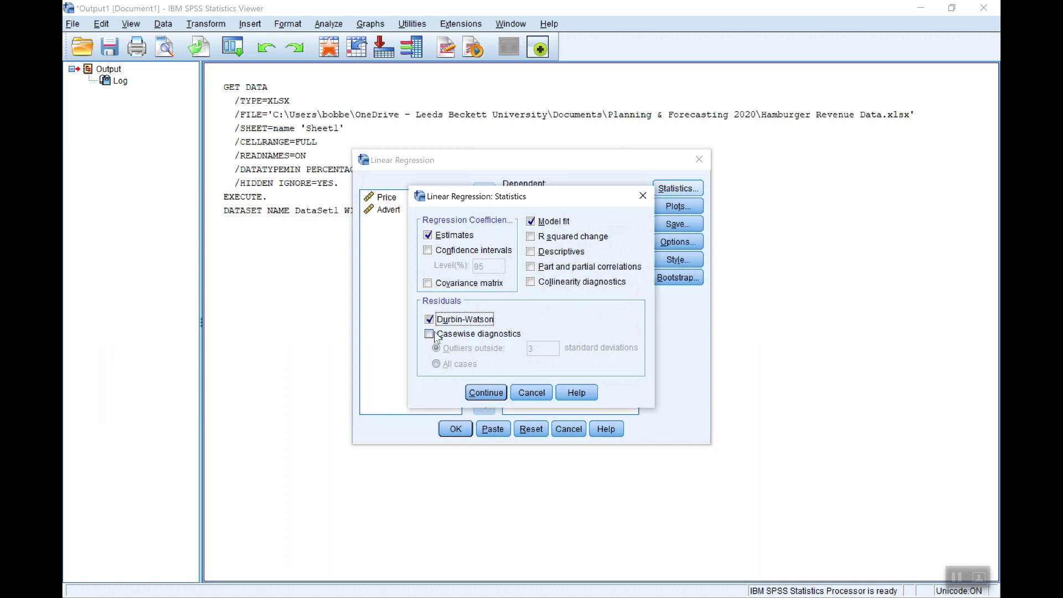
click(429, 335)
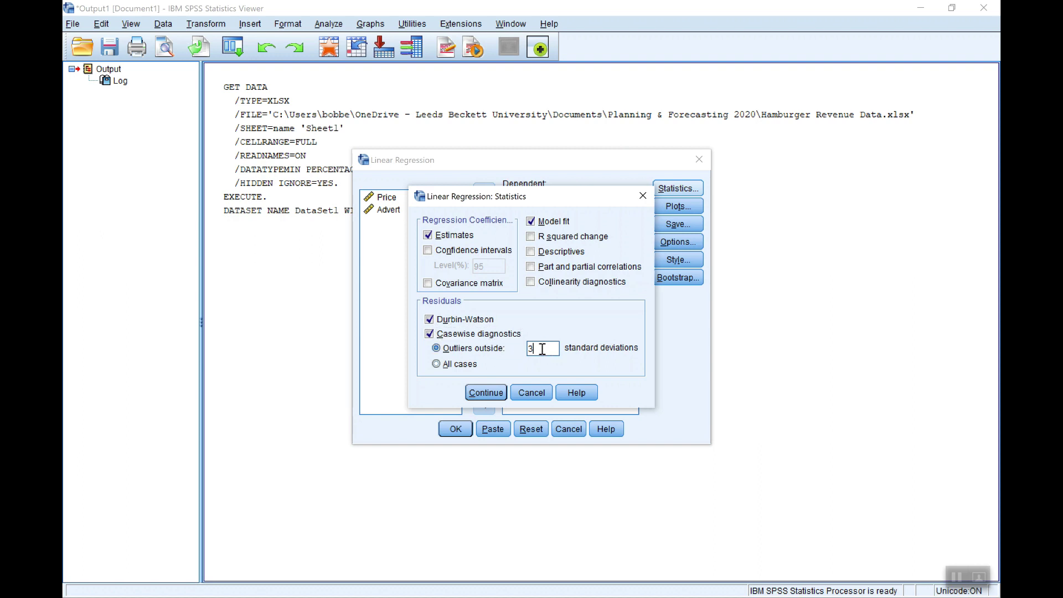
double_click(542, 348)
text(2)
- Add a histogram and a normal probability plot of standardized residuals to the regression plots
click(493, 394)
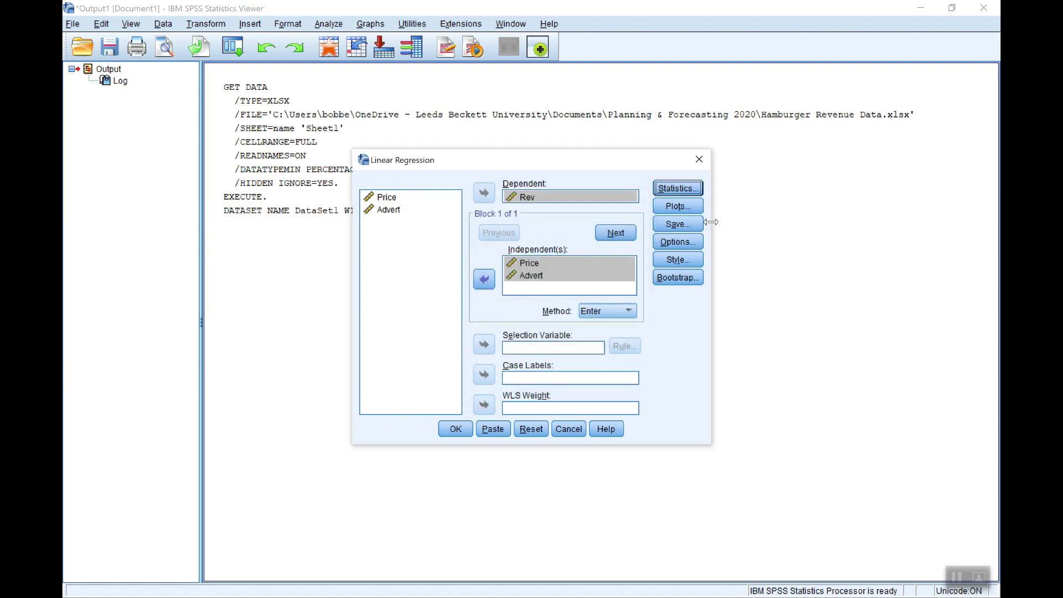
click(676, 205)
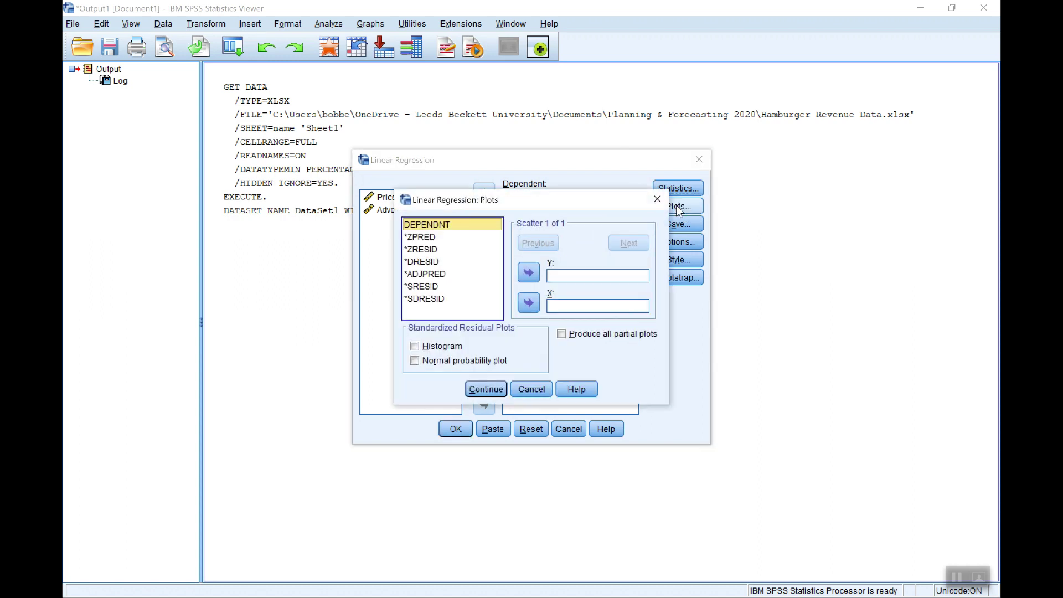
click(415, 347)
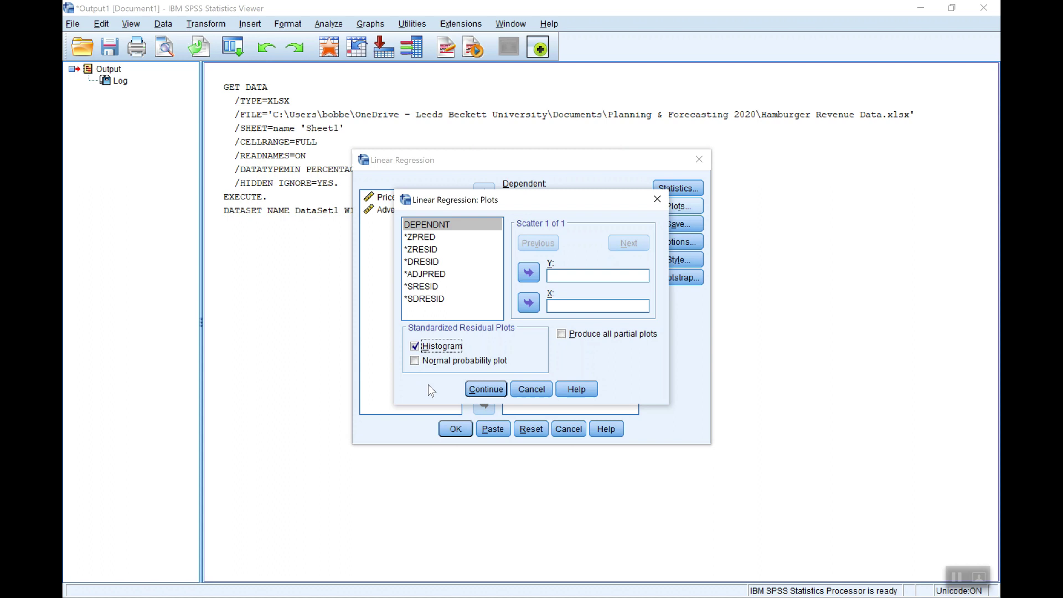
click(415, 361)
click(487, 388)
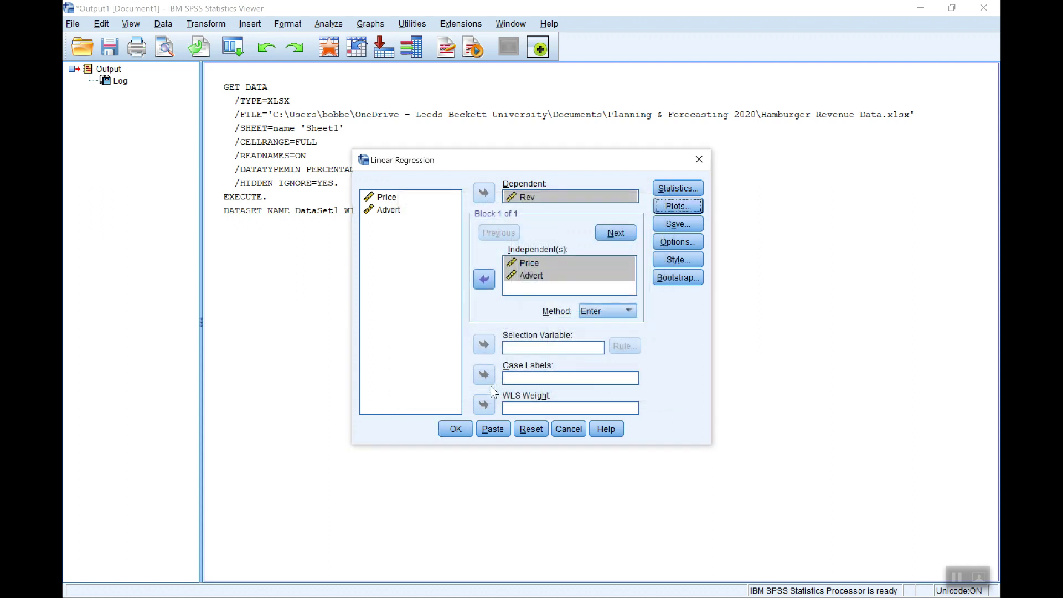
- Save unstandardized predicted values and unstandardized residuals as new variables
click(676, 224)
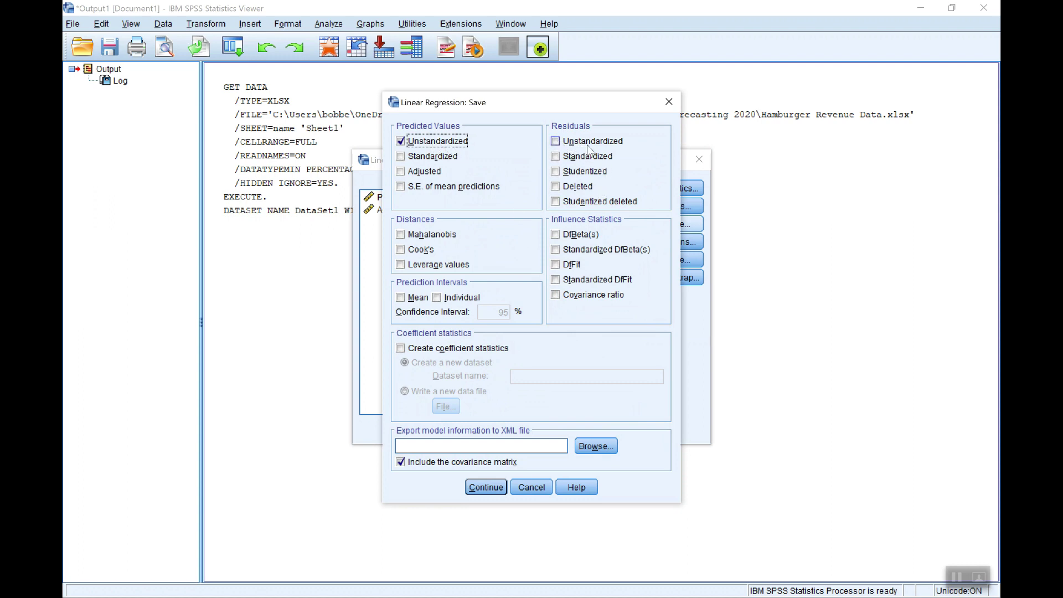
click(556, 144)
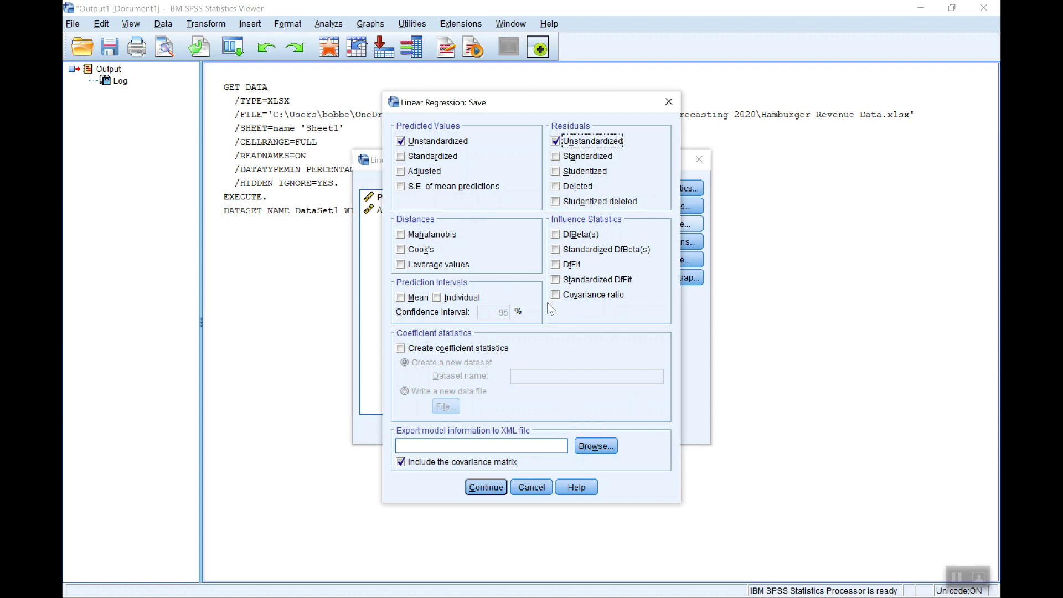
click(487, 487)
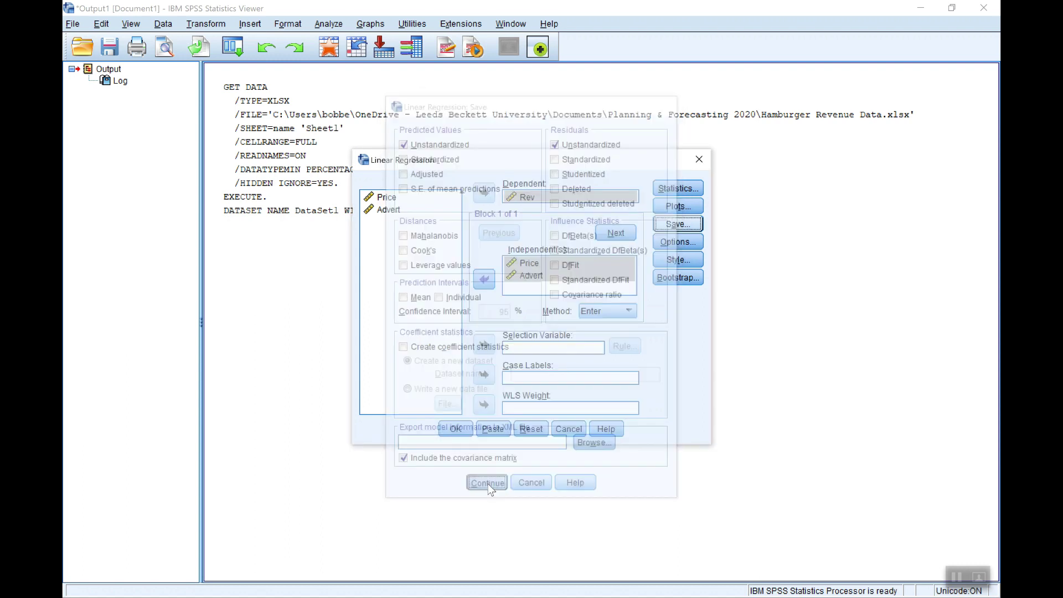
- Leave the regression Options unchanged and run the regression of Rev on Price and Advert
click(679, 243)
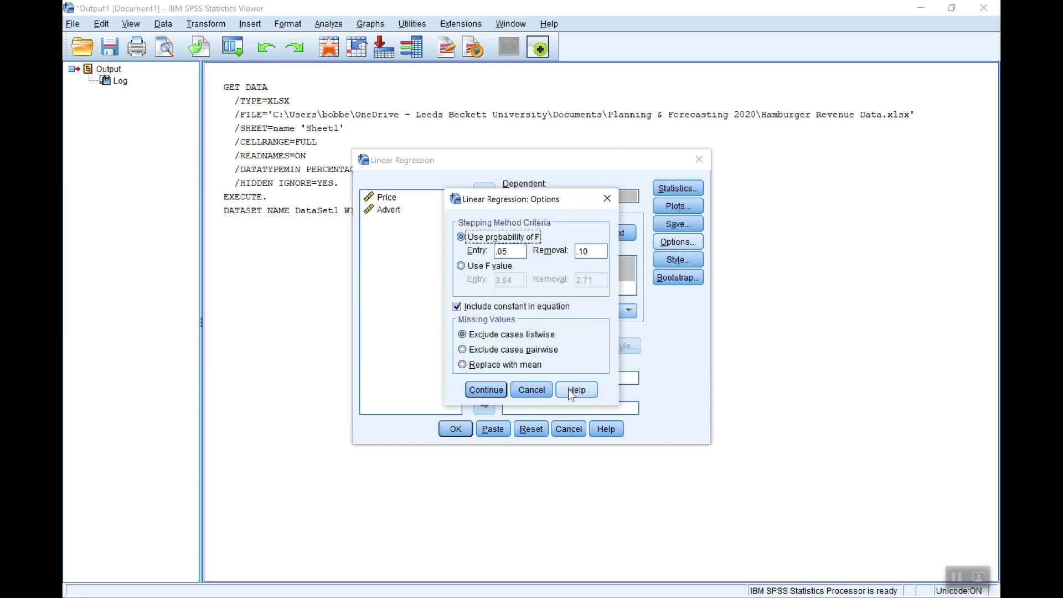
click(532, 388)
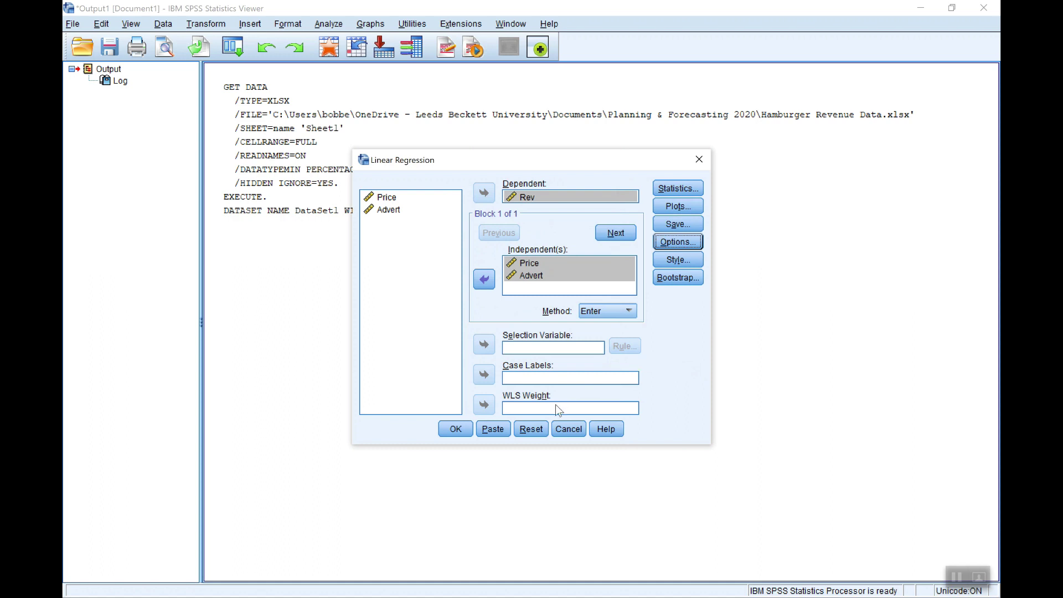
click(460, 430)
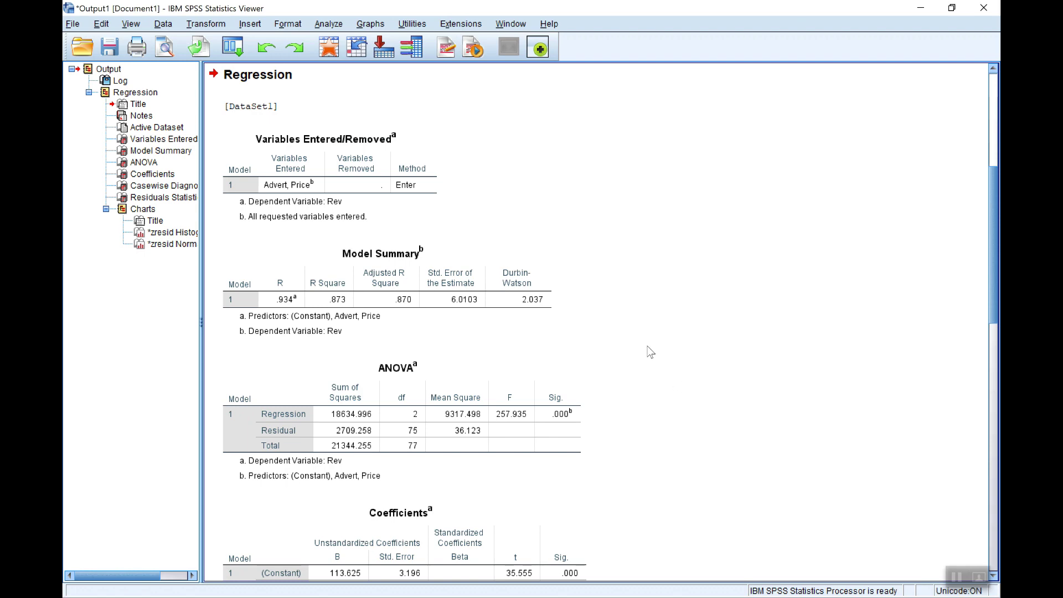
- Inspect the Coefficients and Casewise Diagnostics tables, which flag cases 3 and 20 as outliers
scroll(659, 354, up, 3)
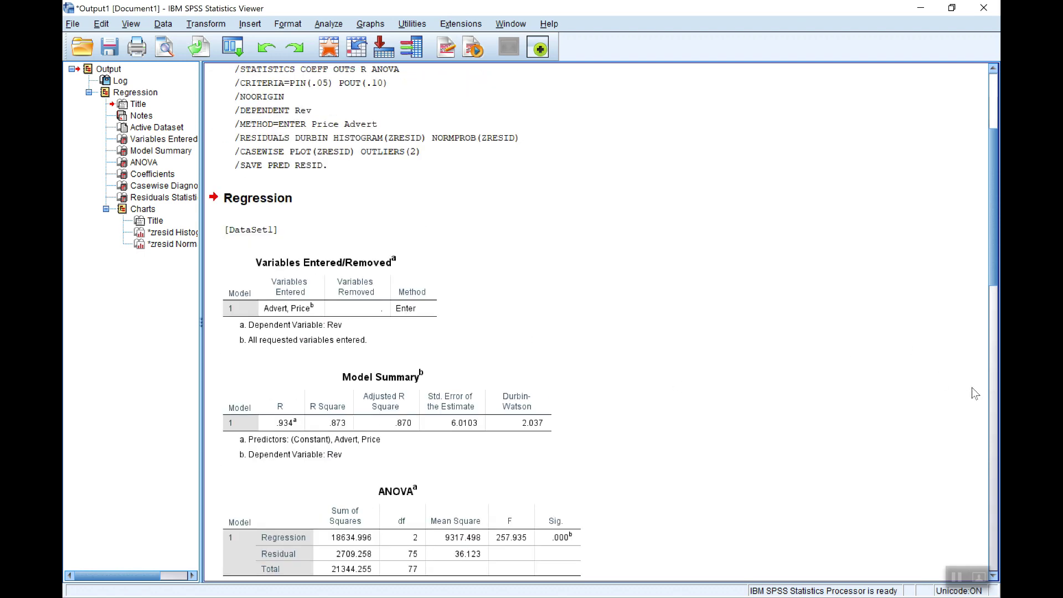
drag(996, 263, 983, 373)
click(382, 365)
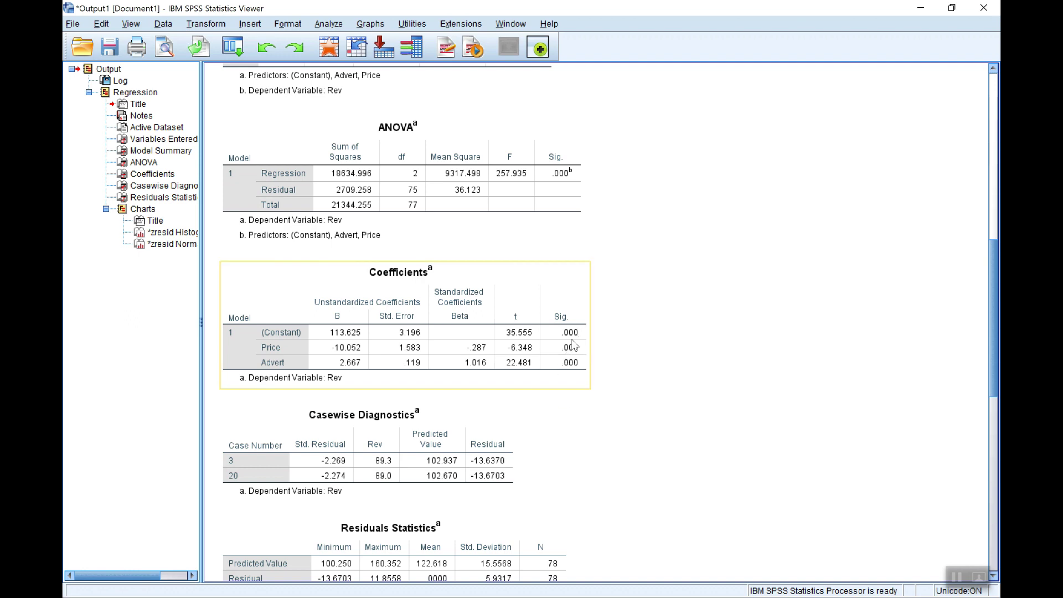
click(462, 495)
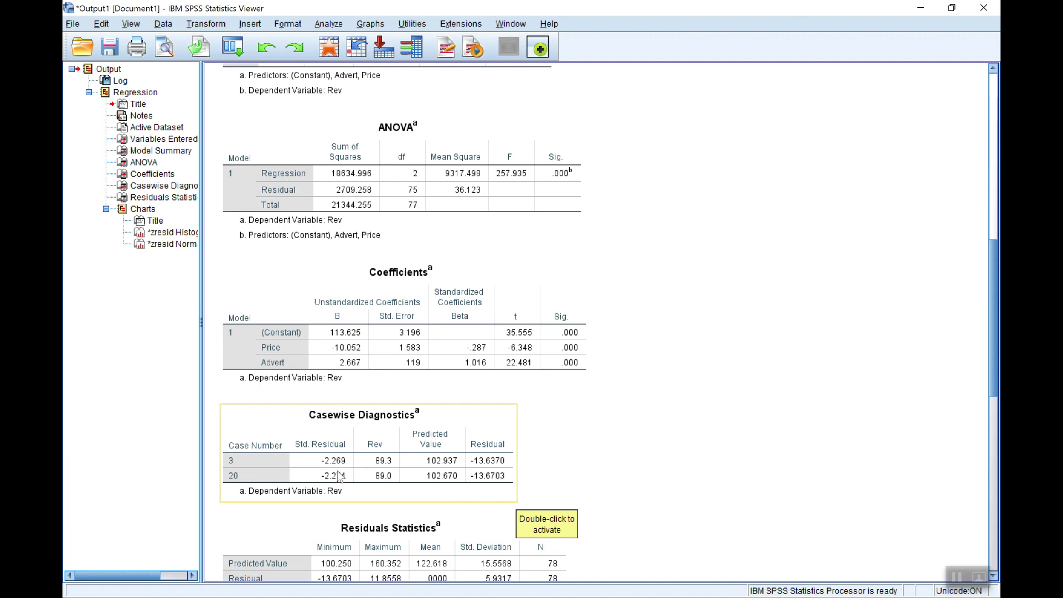
click(621, 440)
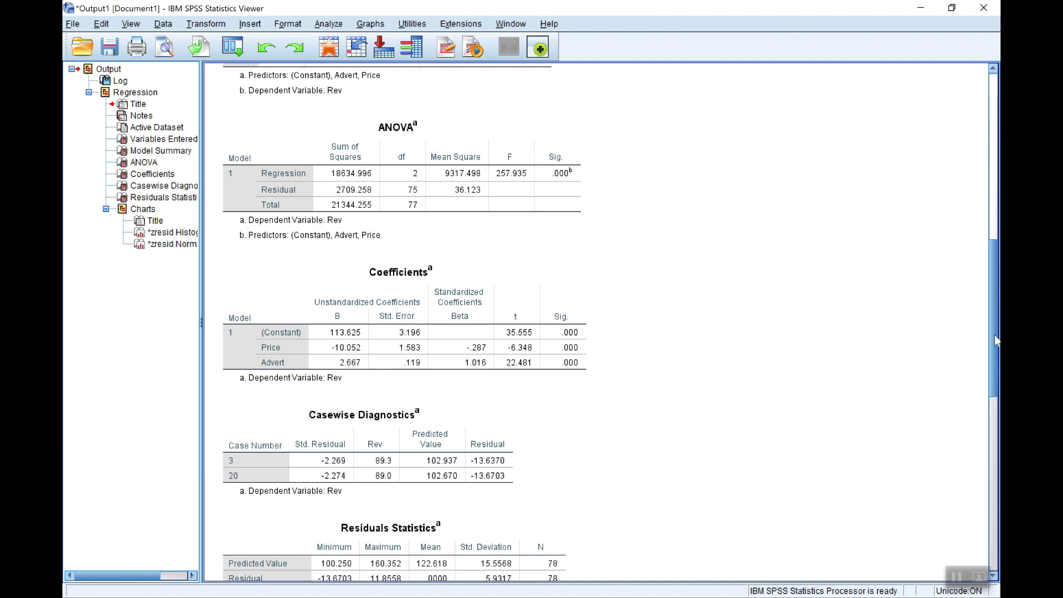
drag(994, 335, 991, 403)
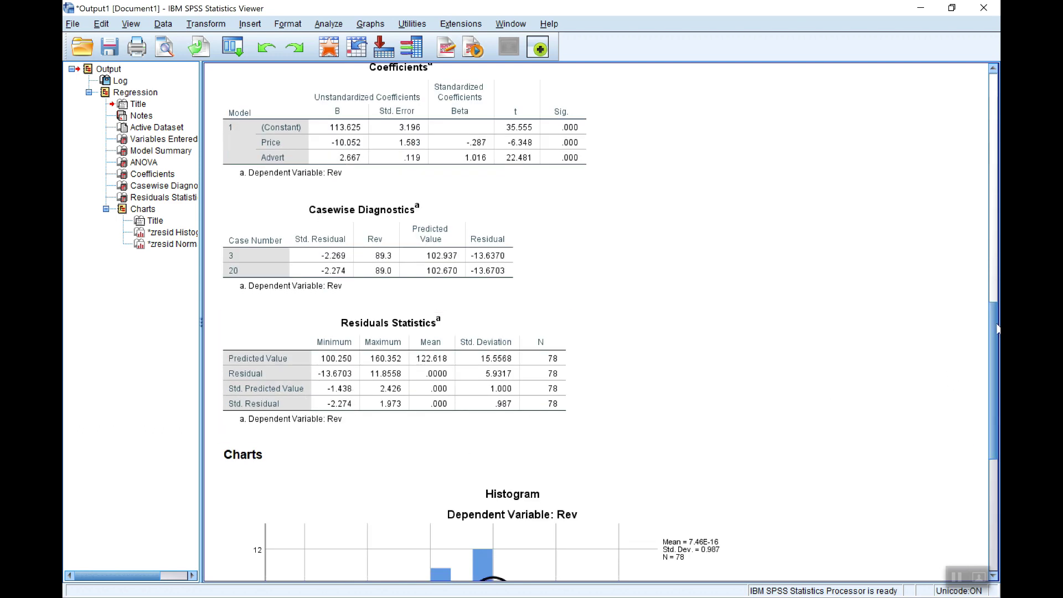
drag(993, 322, 987, 360)
click(582, 297)
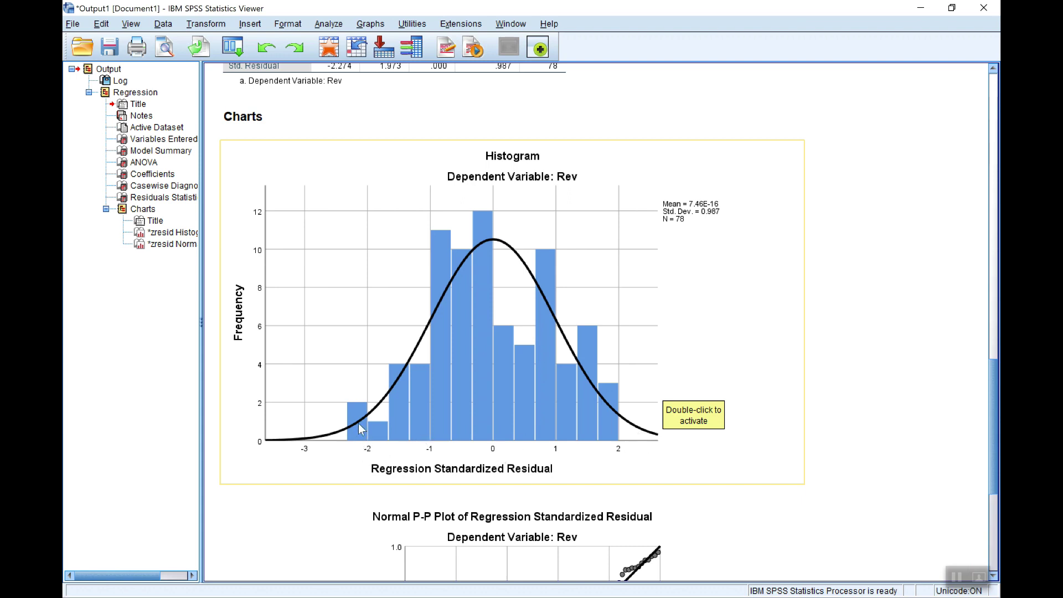
click(369, 87)
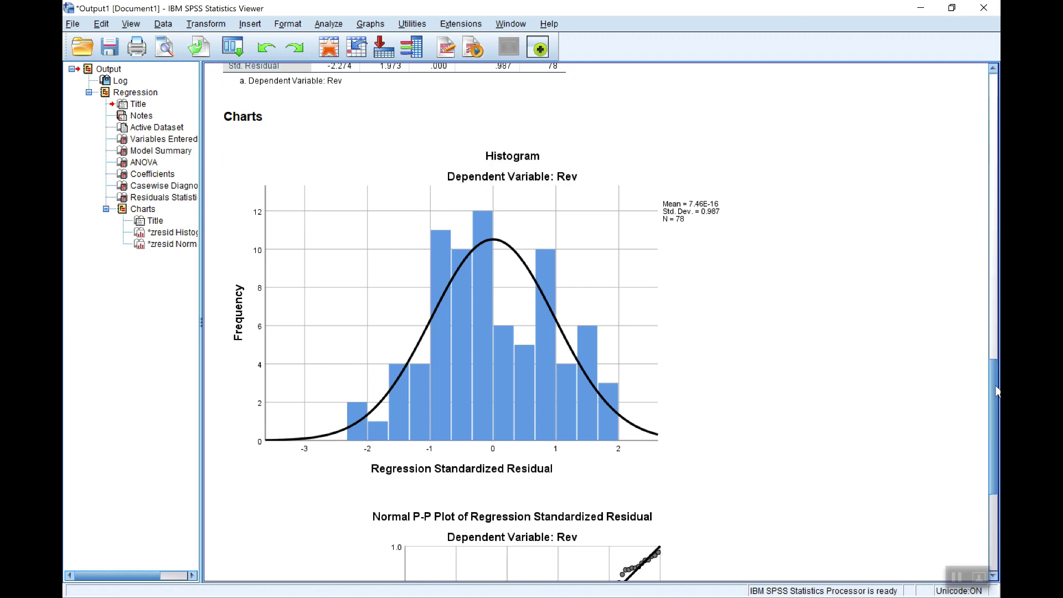
mouse_move(995, 391)
mouse_down()
mouse_move(989, 433)
mouse_move(991, 400)
mouse_up()
click(275, 346)
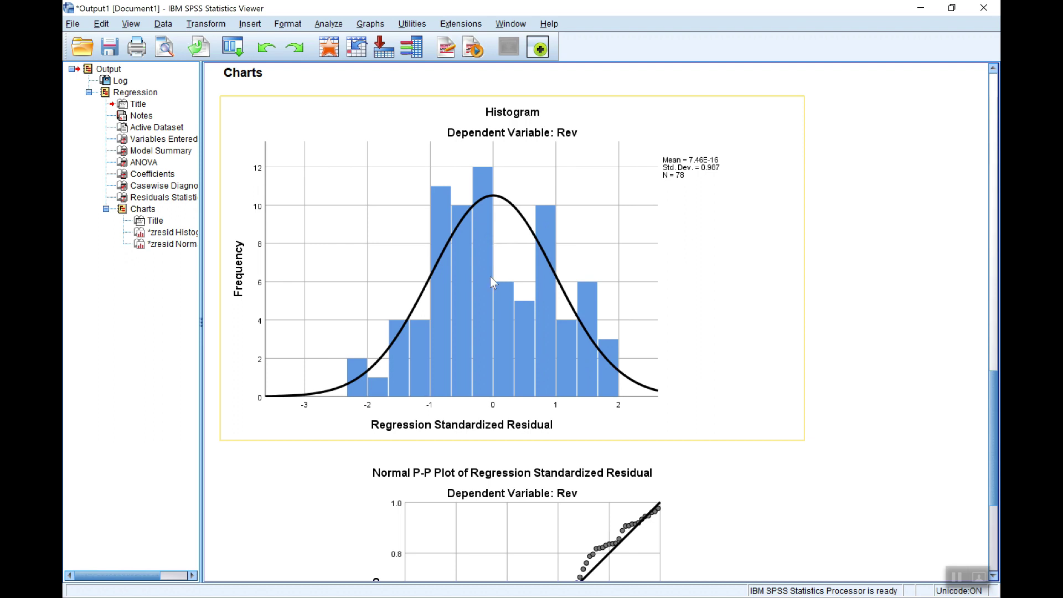
click(847, 431)
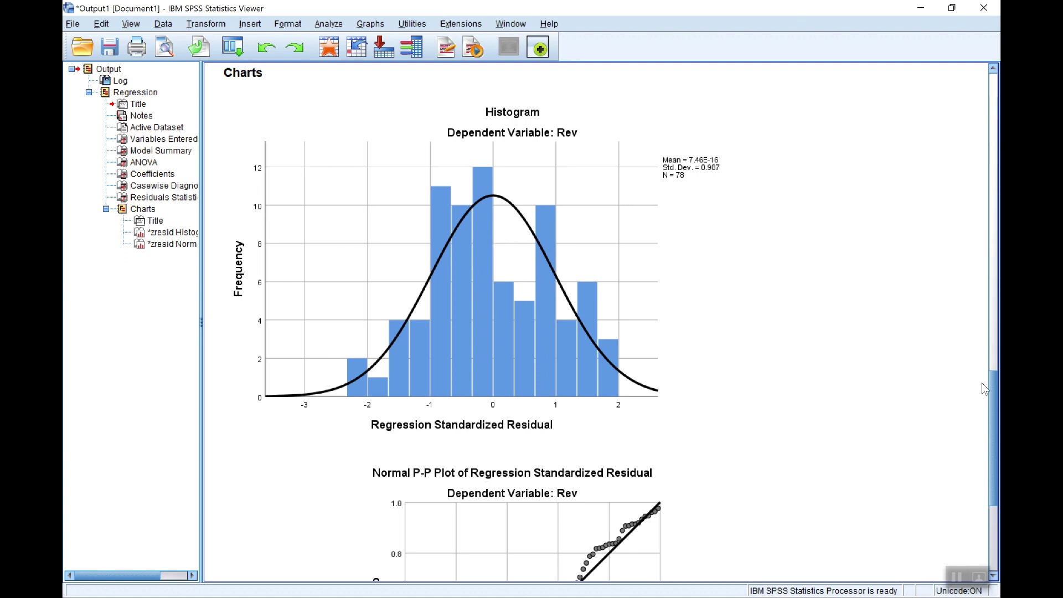
drag(992, 379, 990, 434)
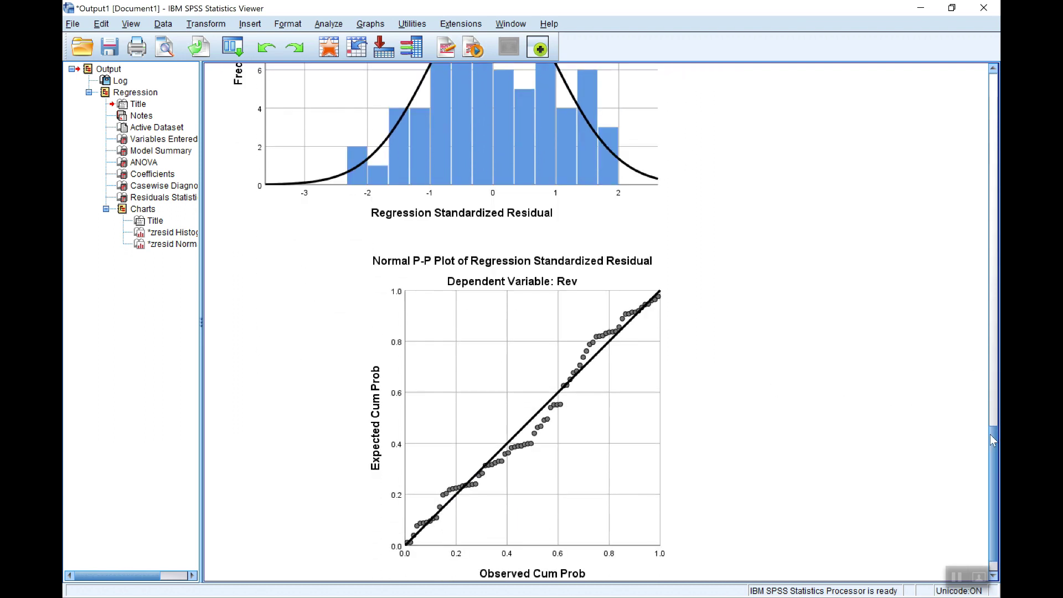
click(554, 441)
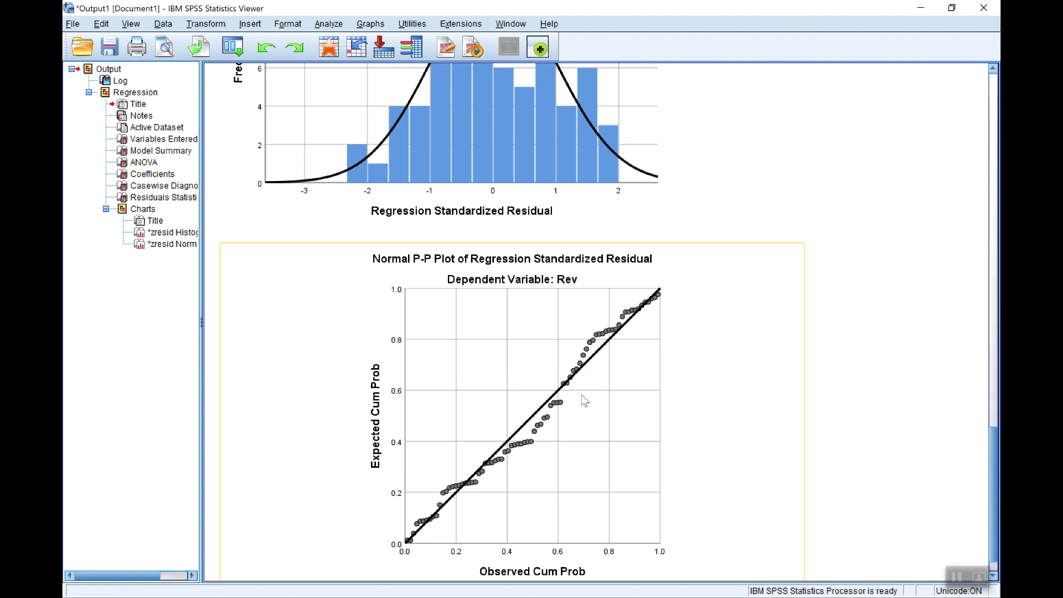
click(958, 392)
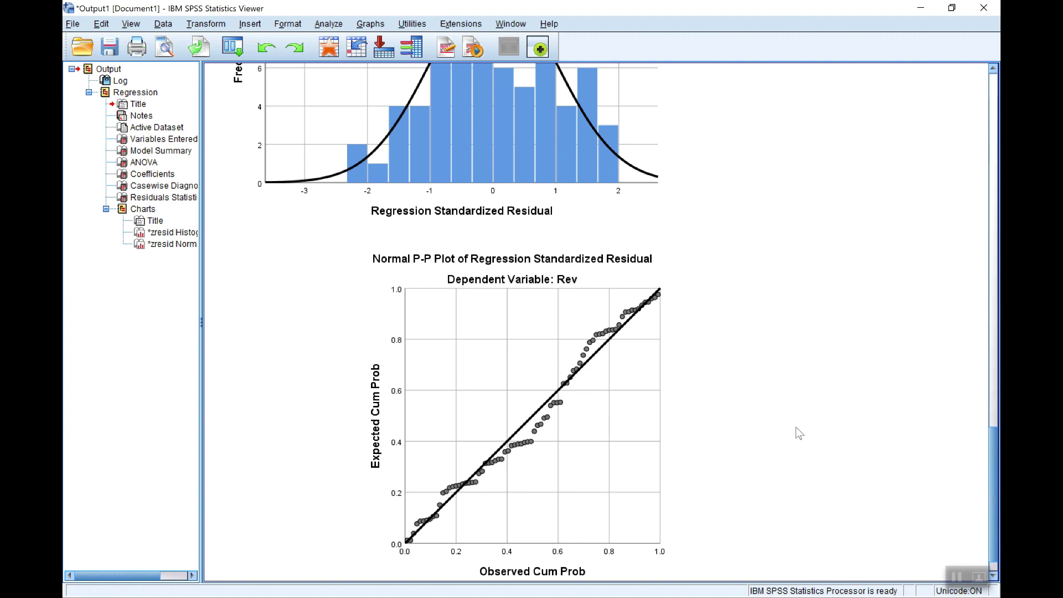
click(624, 344)
click(972, 424)
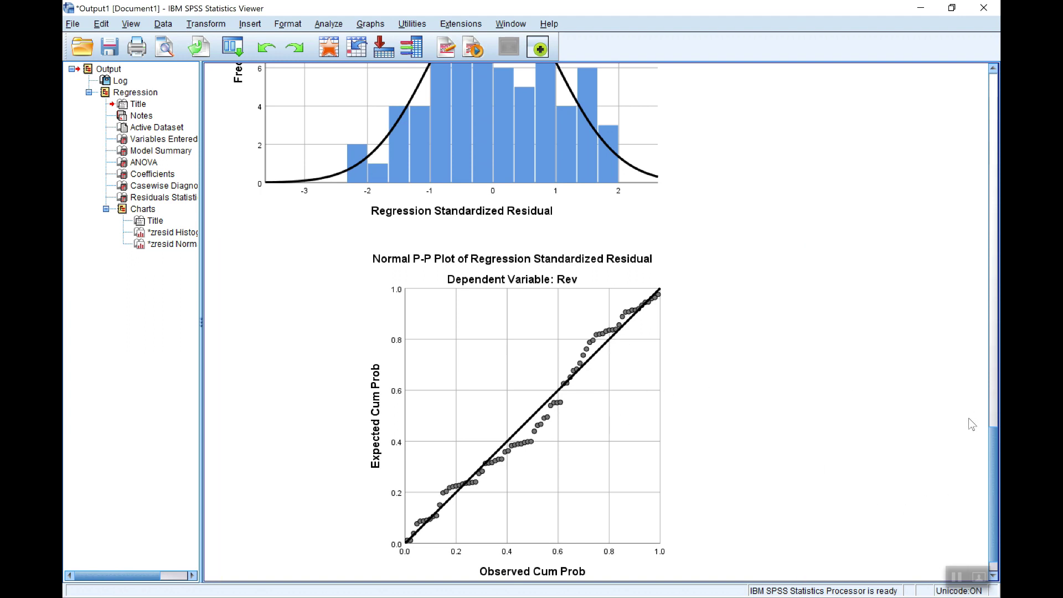
click(699, 409)
click(984, 394)
click(994, 314)
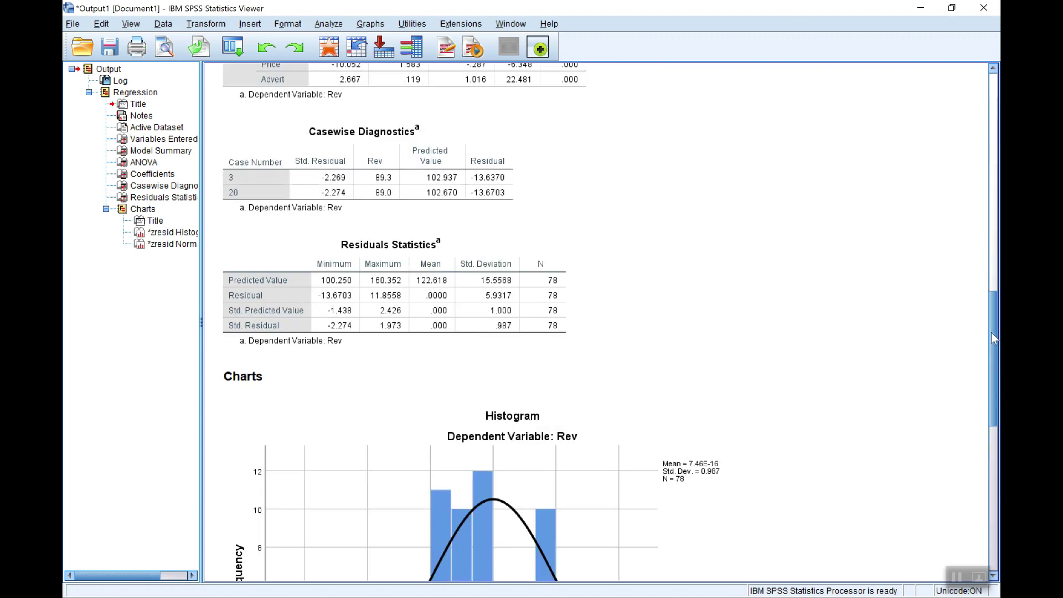
scroll(993, 339, down, 5)
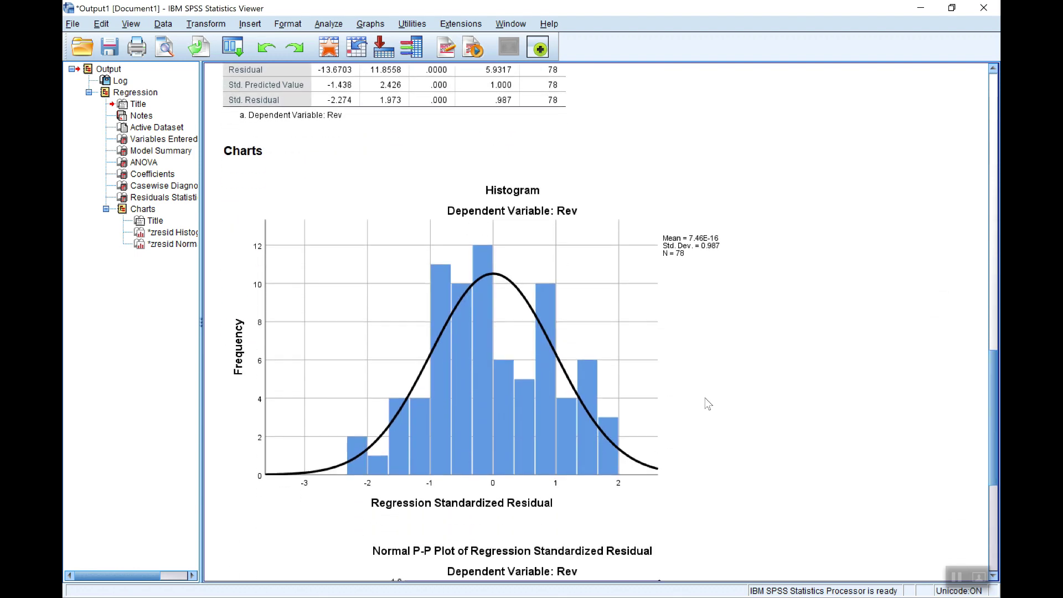
click(784, 398)
drag(993, 391, 992, 259)
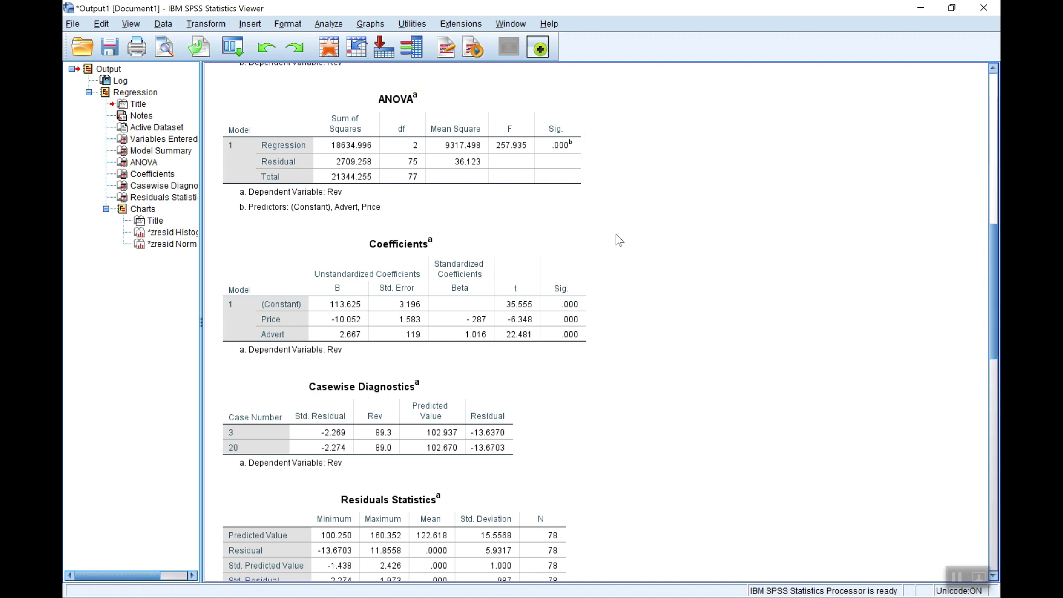
- Choose a simple line chart of values of individual cases
click(371, 24)
mouse_move(407, 77)
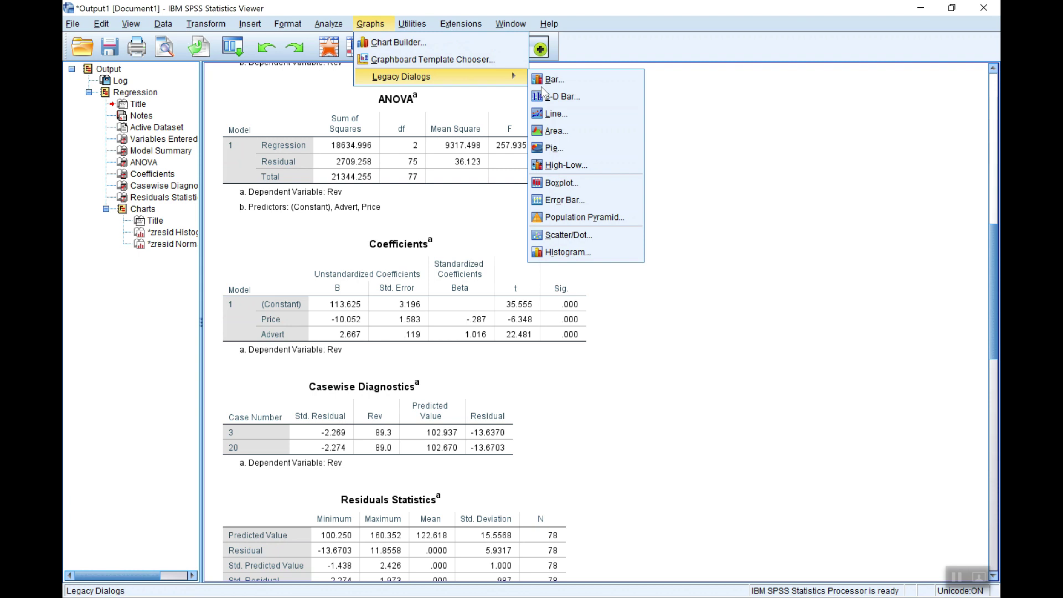
click(569, 113)
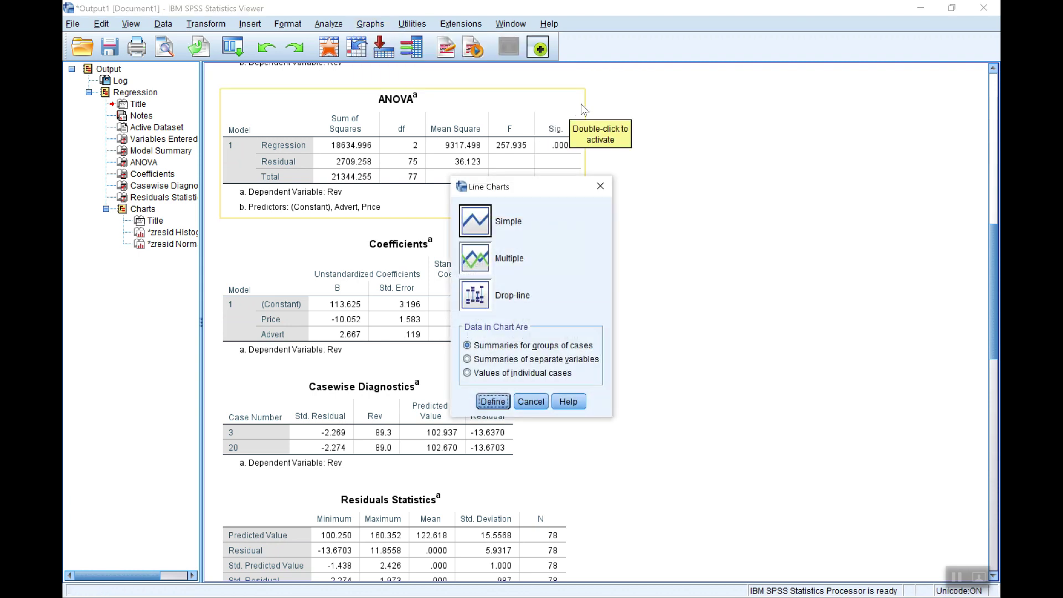
click(468, 231)
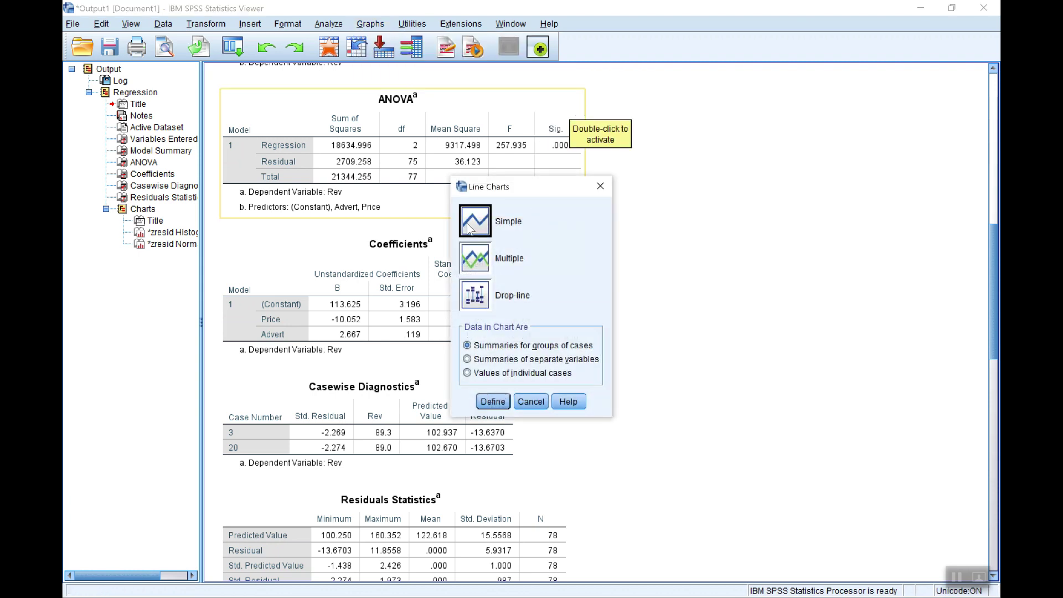
click(467, 373)
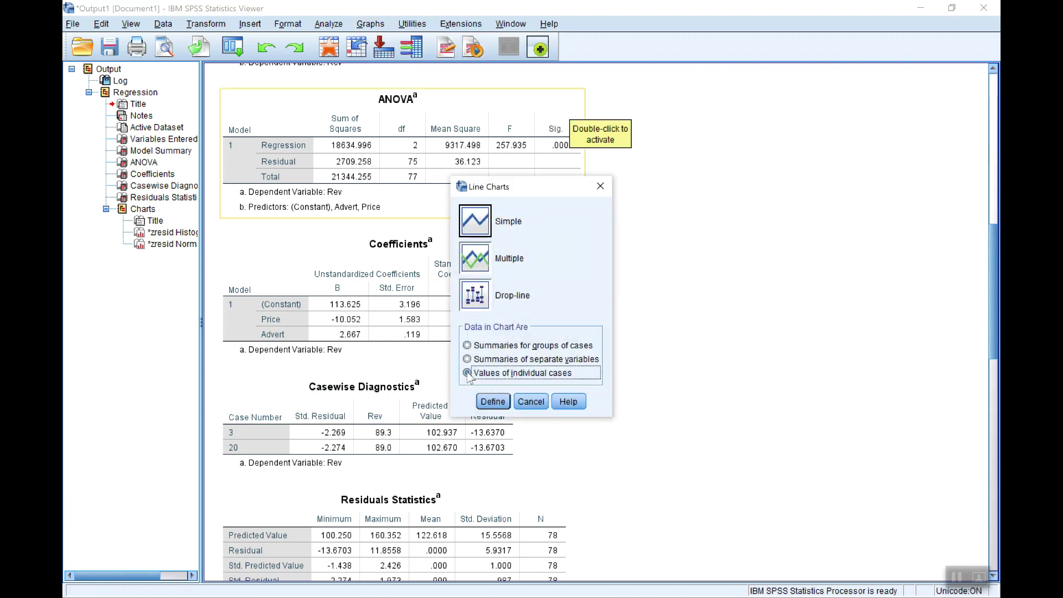
click(492, 401)
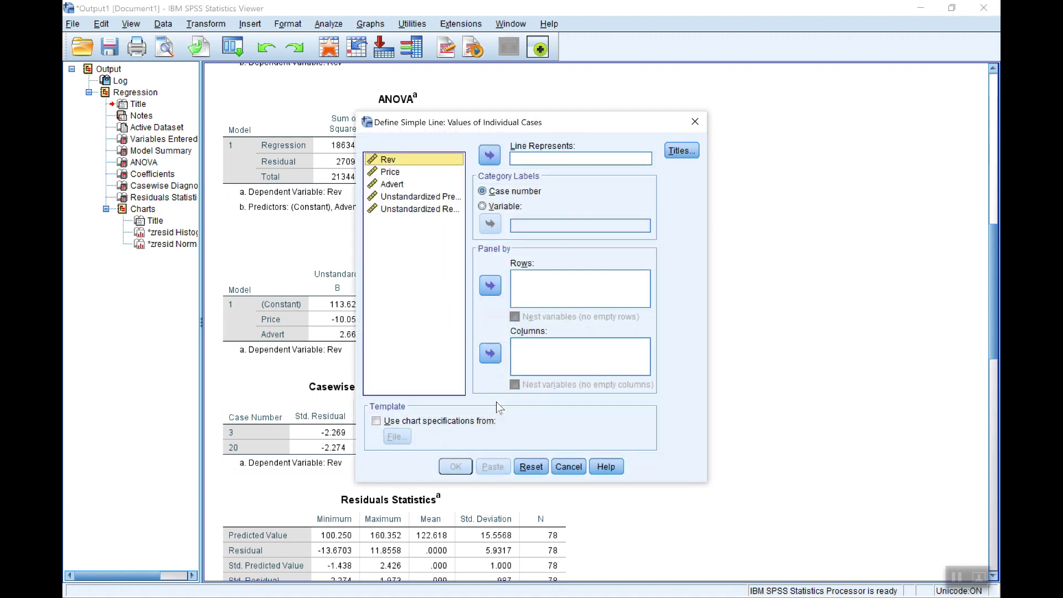
- Plot Unstandardized Residual as the line, titled 'Residuals', and draw the chart
click(420, 209)
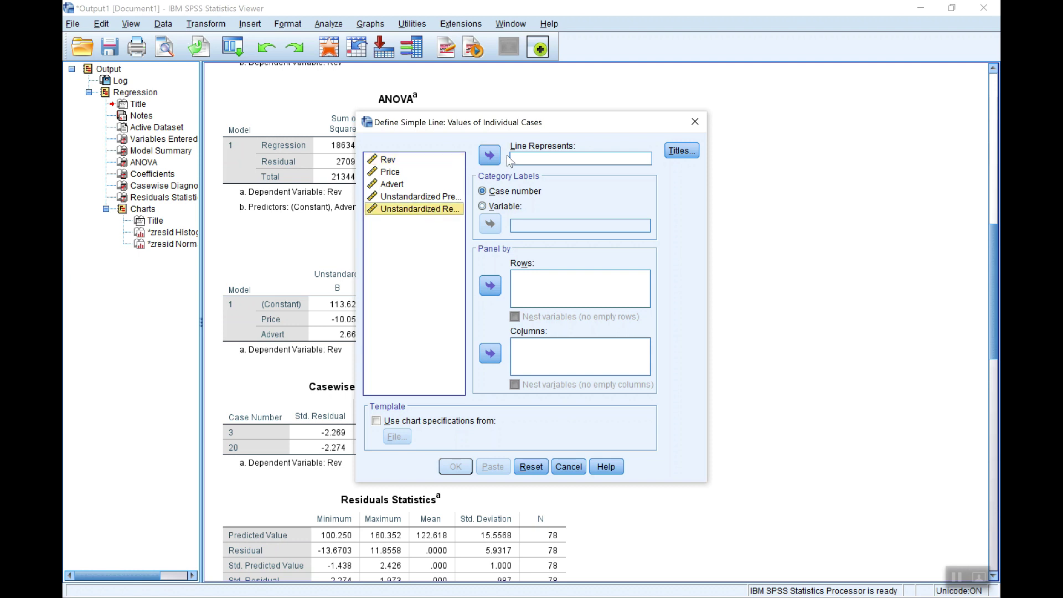
click(490, 155)
click(681, 151)
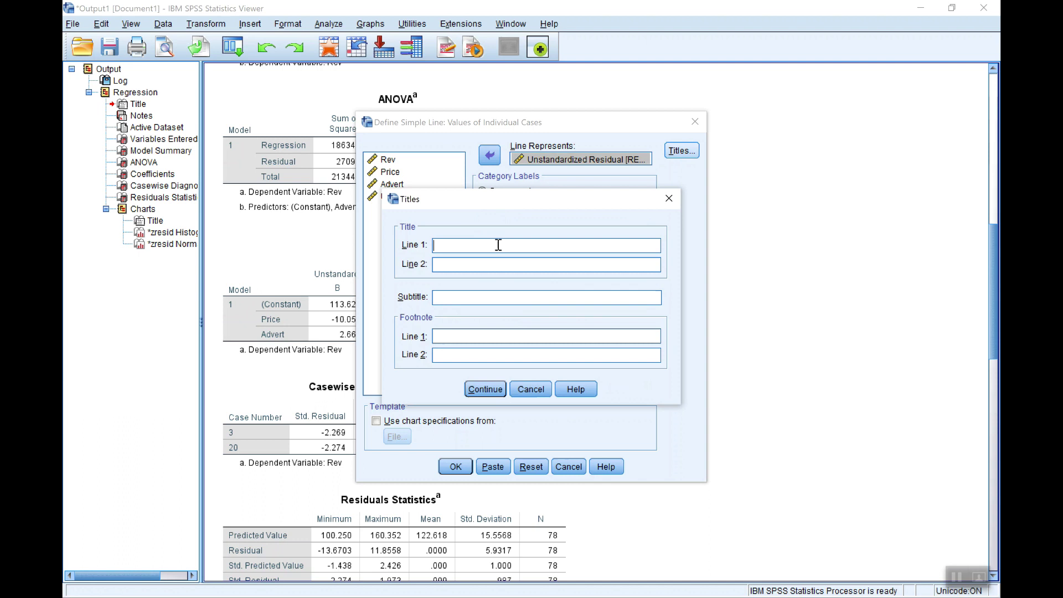
text(Residuals)
click(487, 389)
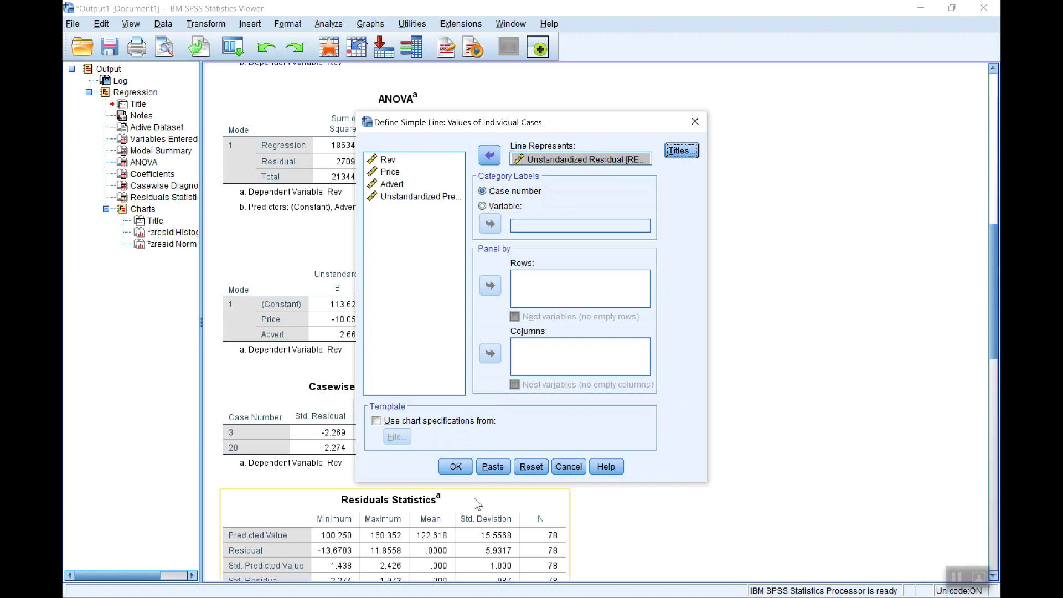
click(462, 468)
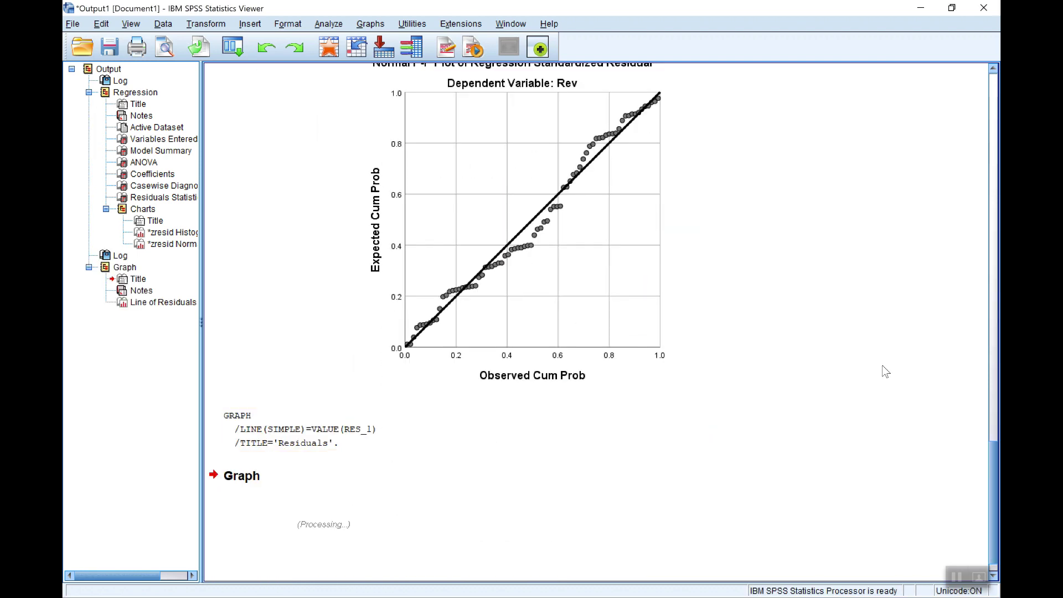
- Scroll down to the Residuals line chart and select it to view residuals by case number
scroll(860, 355, down, 3)
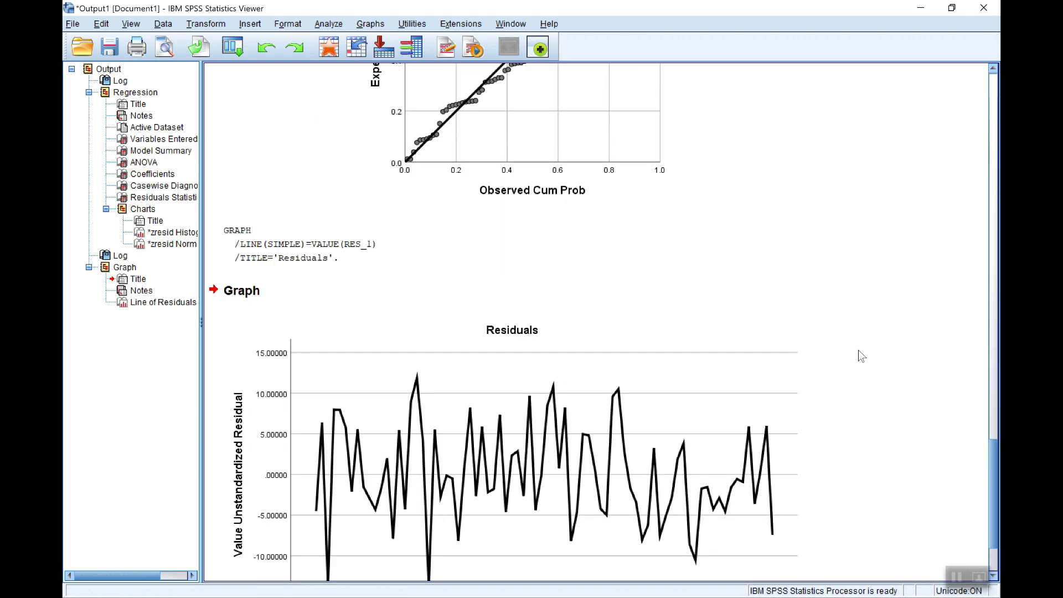
scroll(860, 352, down, 5)
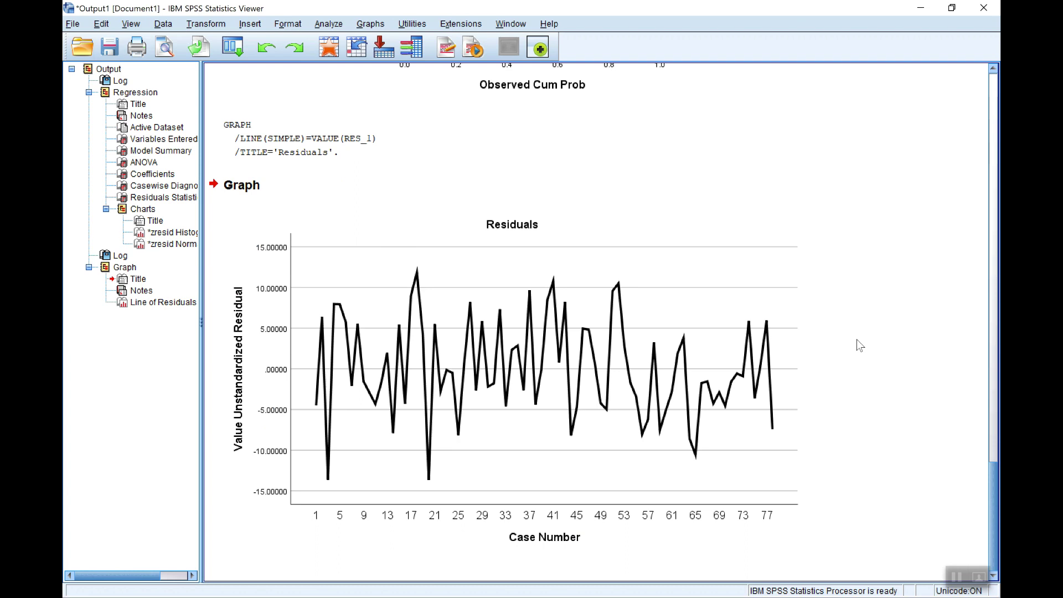
click(856, 340)
scroll(838, 232, up, 1)
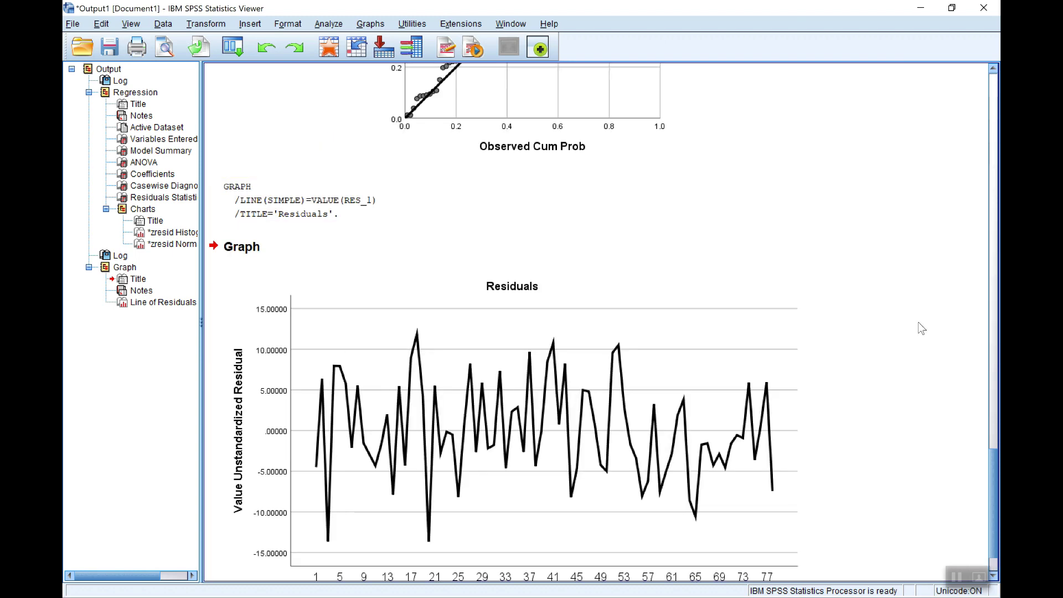
scroll(830, 285, down, 1)
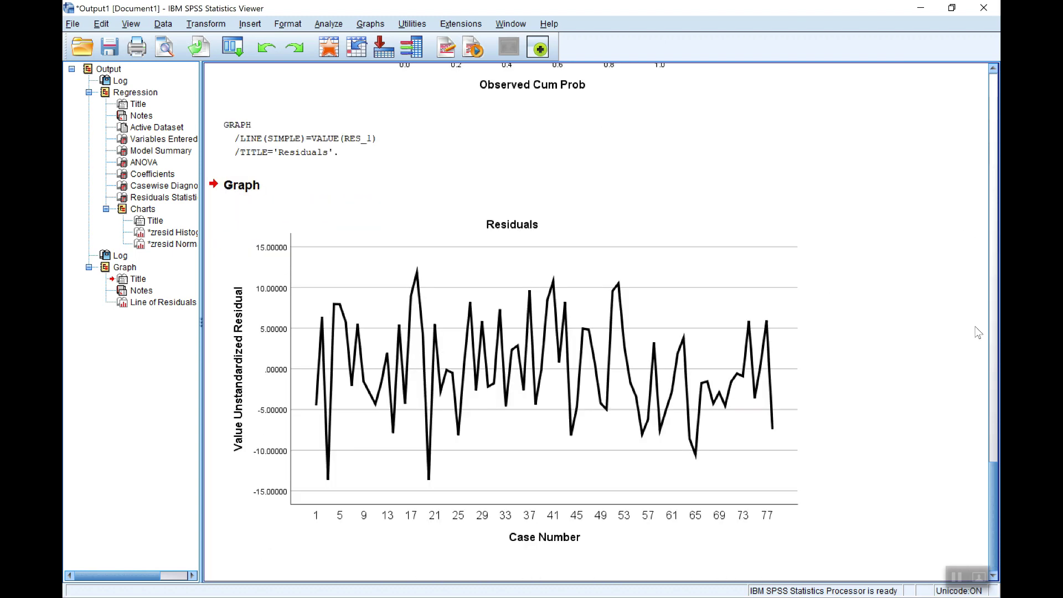
- Scroll up to the Model Summary's Durbin-Watson value 2.037, then switch to the critical values PDF
drag(995, 488, 960, 171)
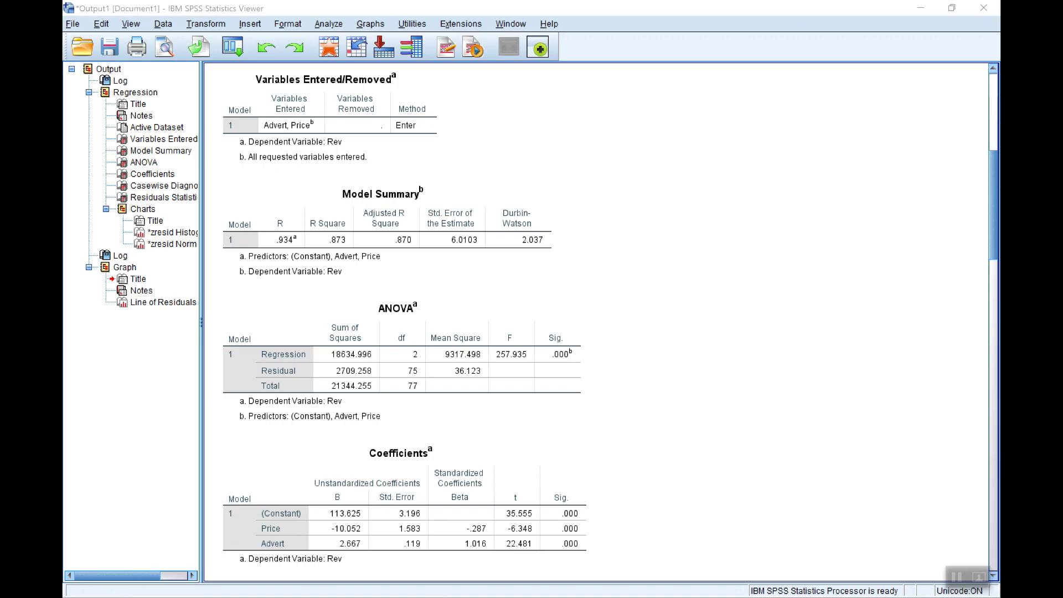
key(alt+Tab)
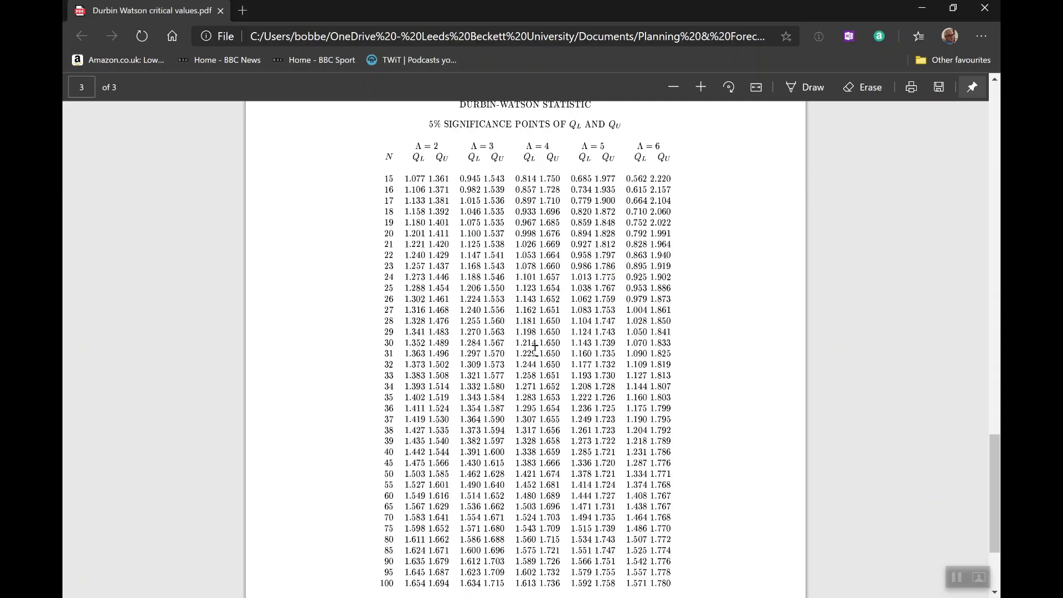
- Check the 5% Durbin-Watson bounds table in the PDF, then return to the SPSS output viewer
scroll(472, 128, down, 1)
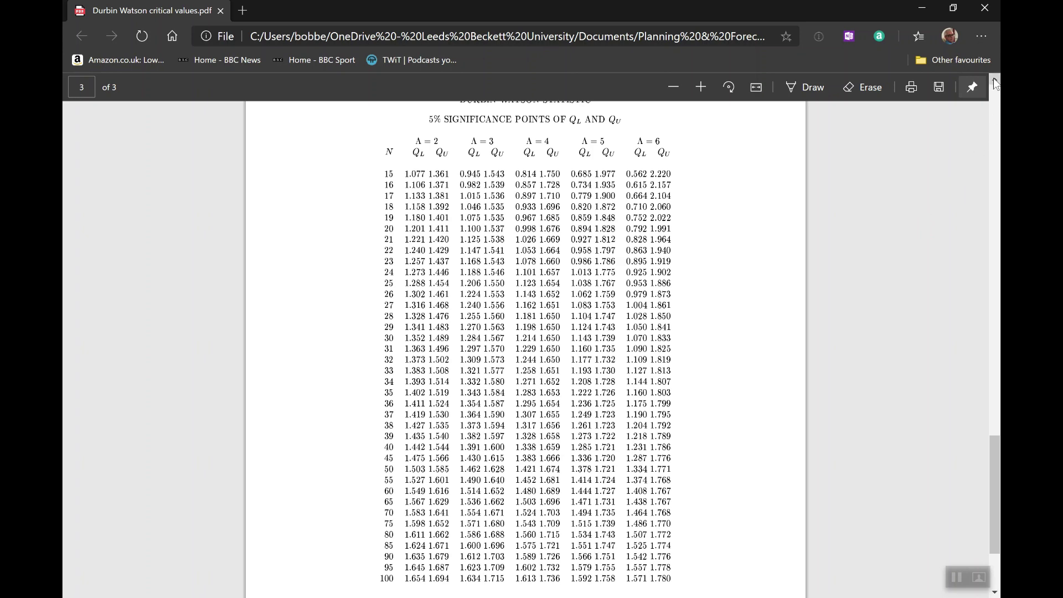
scroll(993, 78, up, 4)
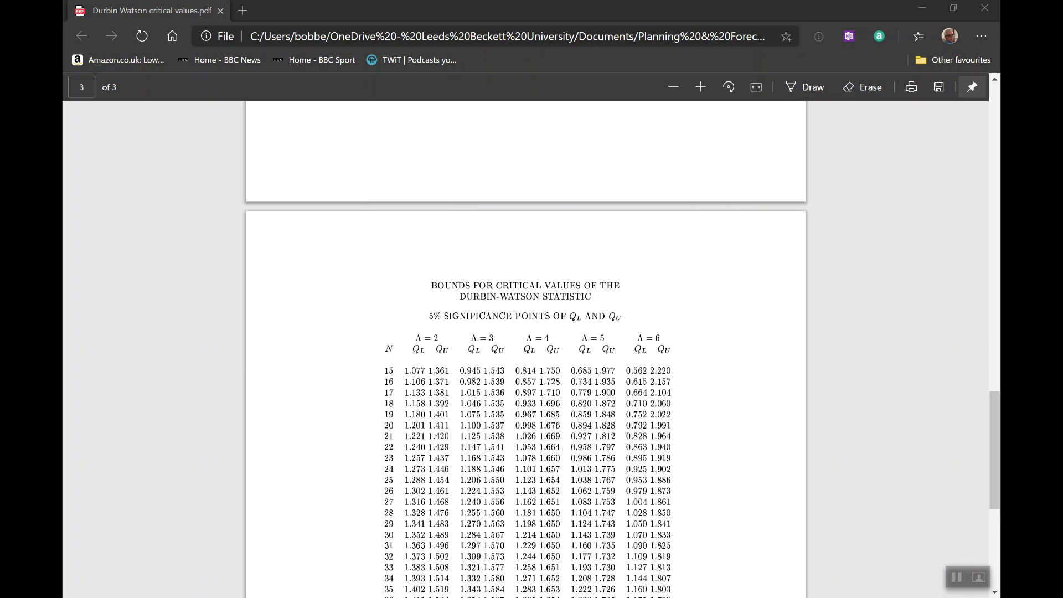
click(664, 570)
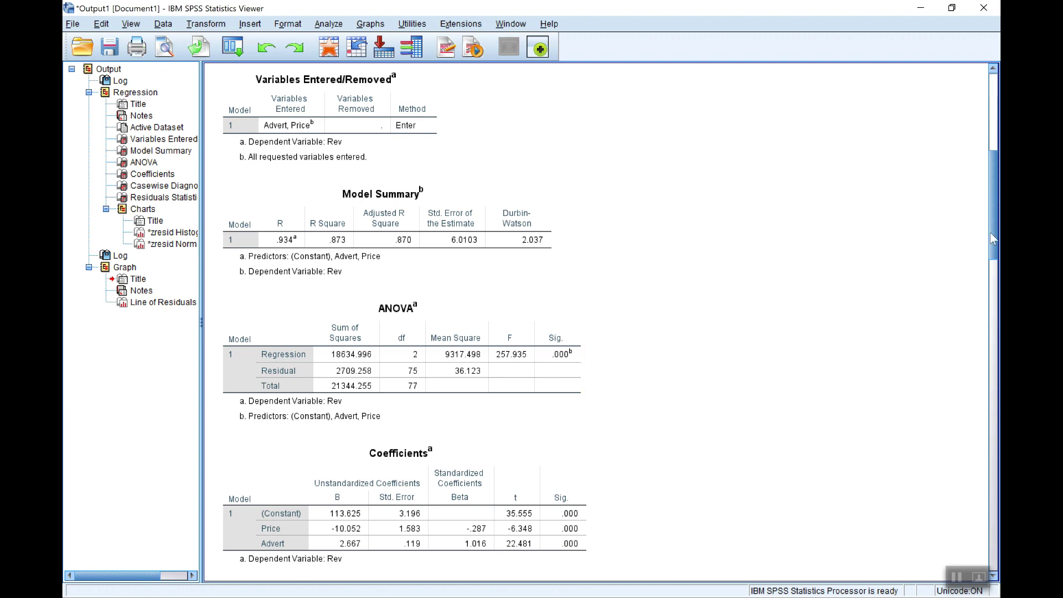
- Scroll down to the Casewise Diagnostics and Residuals Statistics tables, then return to the Durbin-Watson PDF
drag(991, 238, 991, 305)
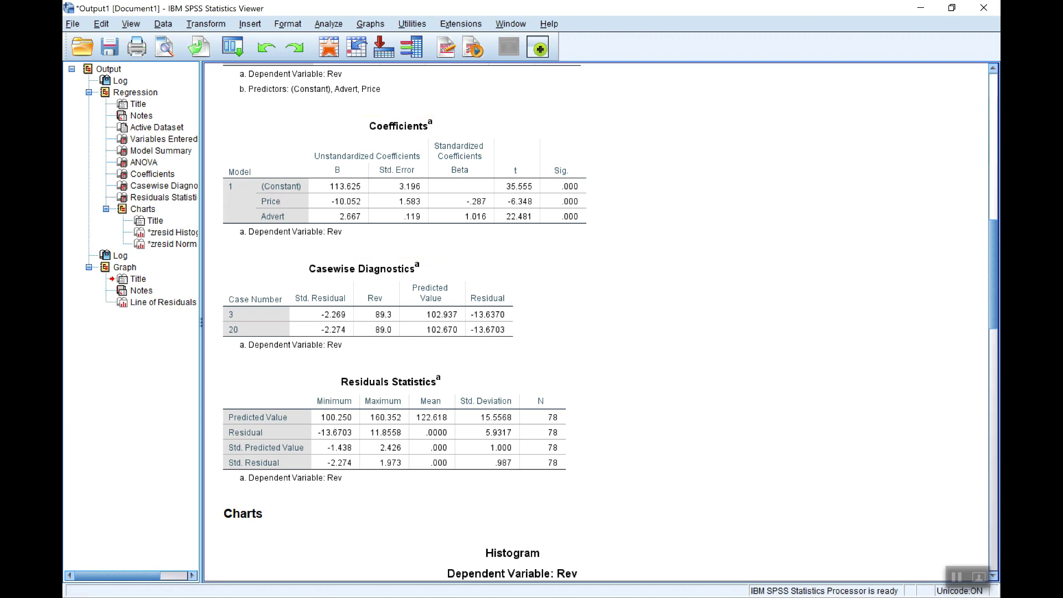
key(alt+Tab)
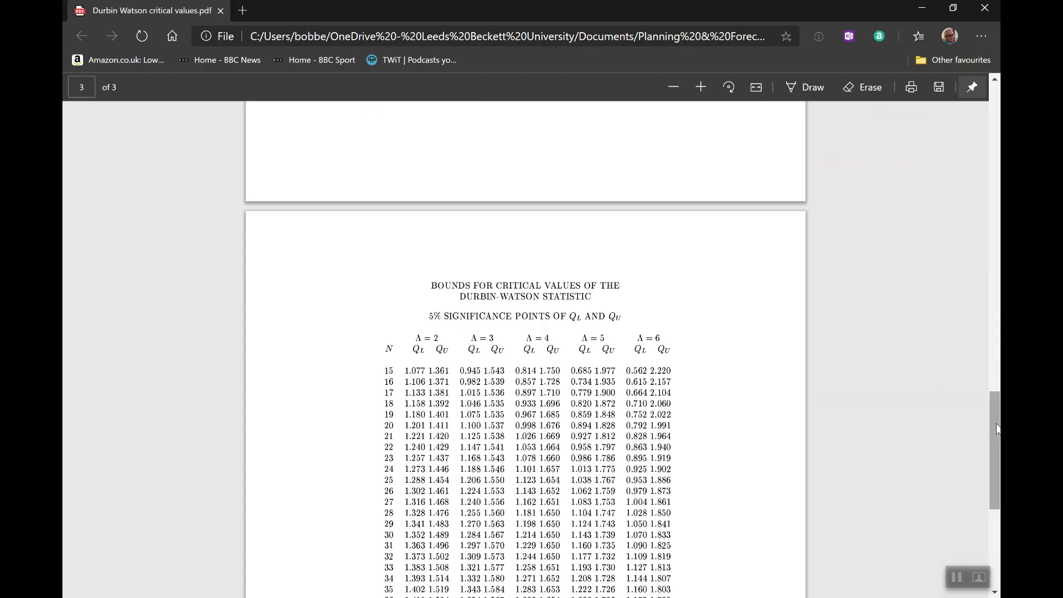
- Read the Durbin-Watson 5% bounds down to N=100, then go back to the SPSS output viewer
scroll(995, 443, down, 2)
drag(995, 444, 995, 453)
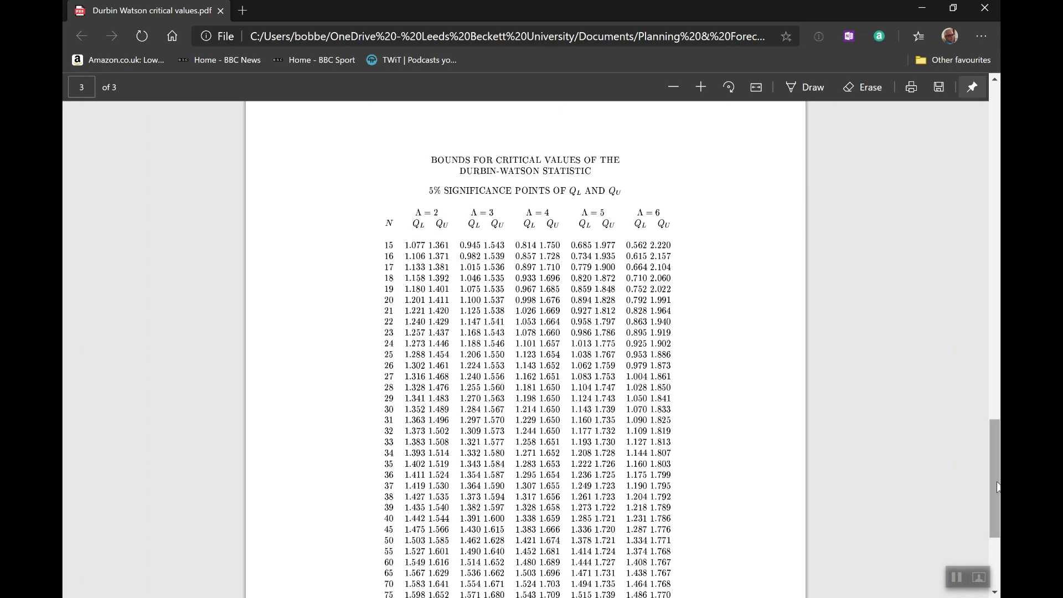
drag(993, 477, 991, 506)
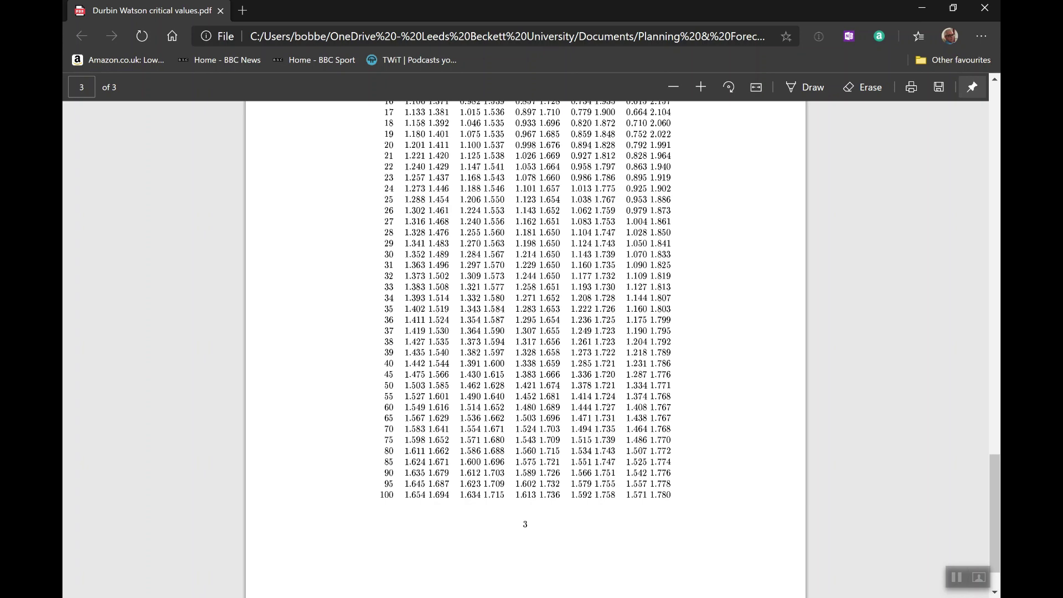
click(626, 536)
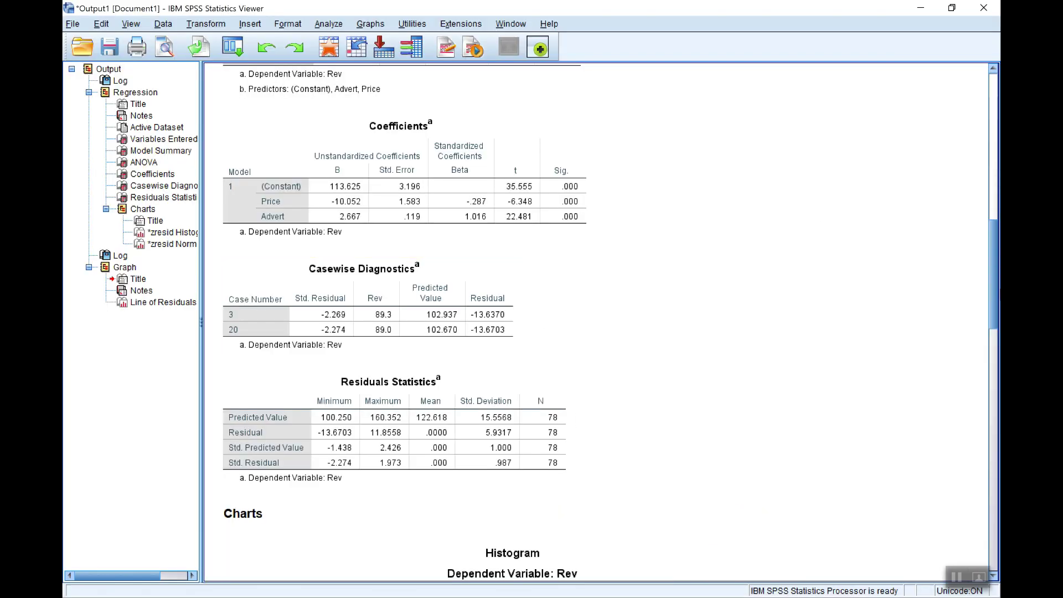
- Scroll the output back to the Residuals line chart from the RES_1 GRAPH command
scroll(992, 306, up, 8)
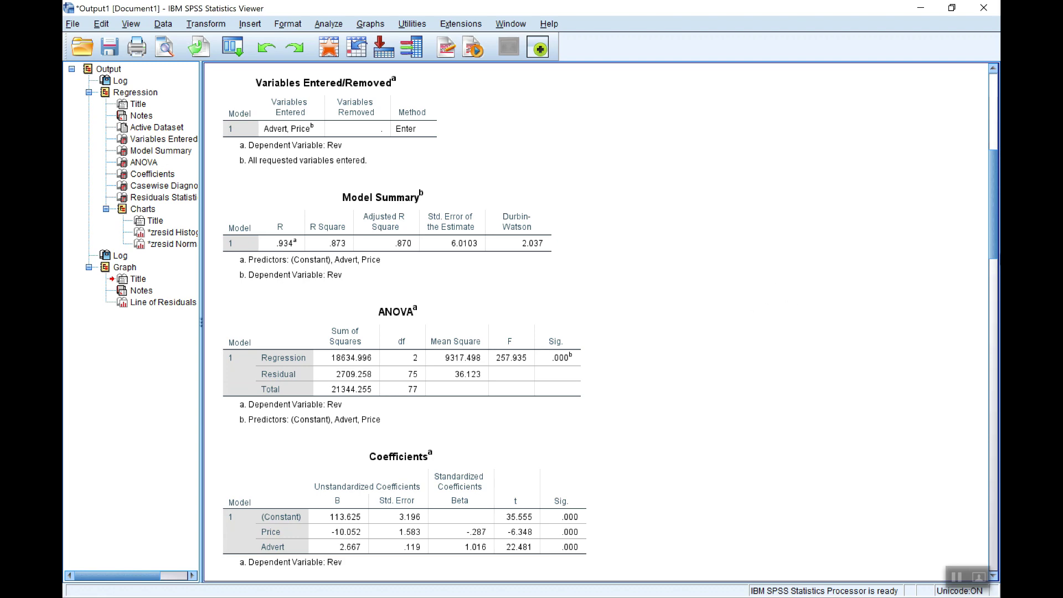
drag(994, 218, 996, 528)
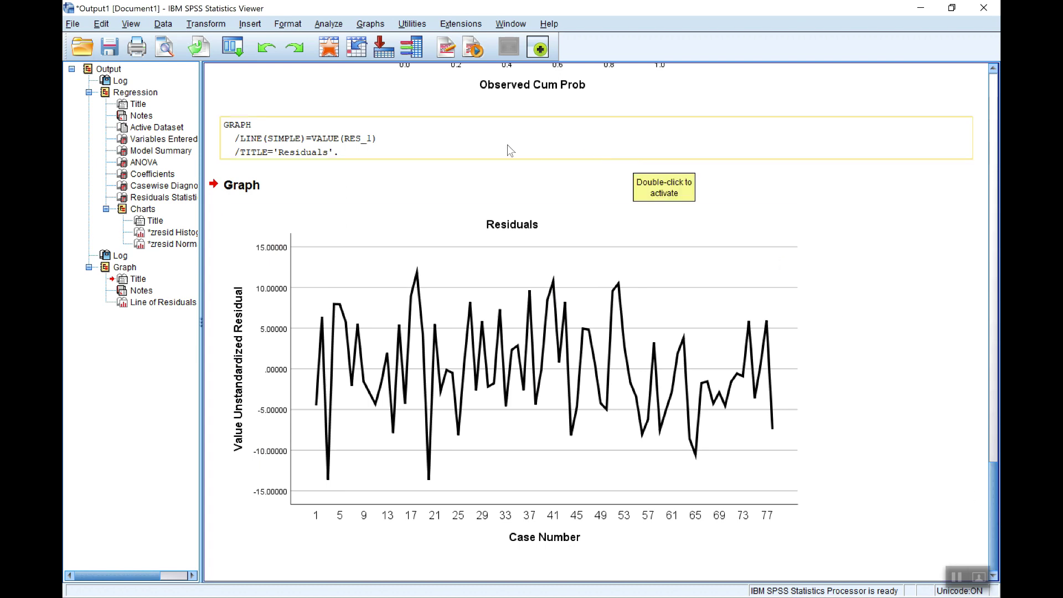
- Plot Unstandardized Residual (Y) against Unstandardized Predicted (X) as a simple scatter titled 'Residuals v Predicted'
click(369, 25)
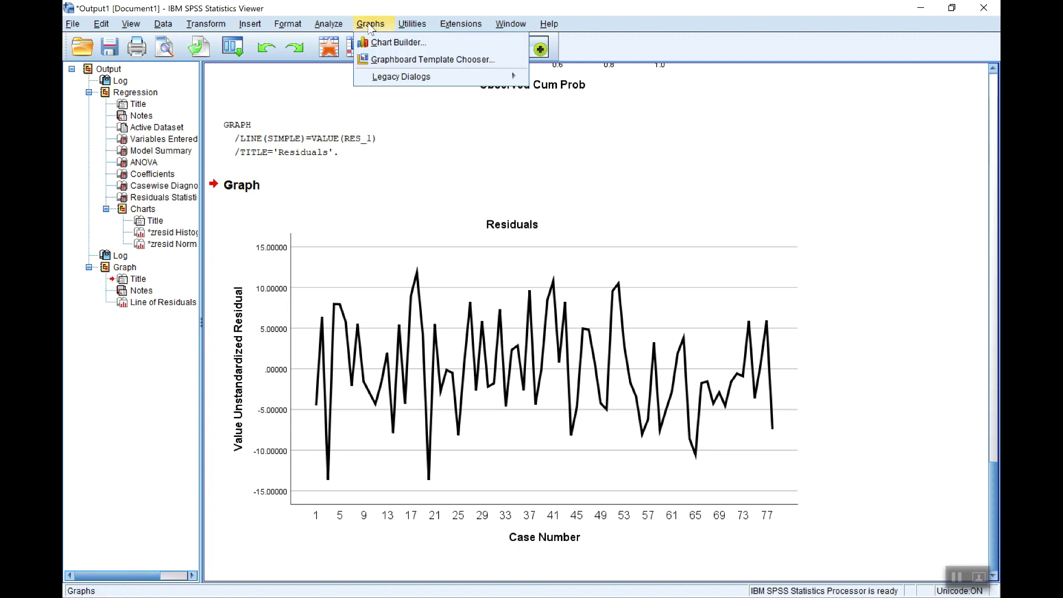
mouse_move(403, 75)
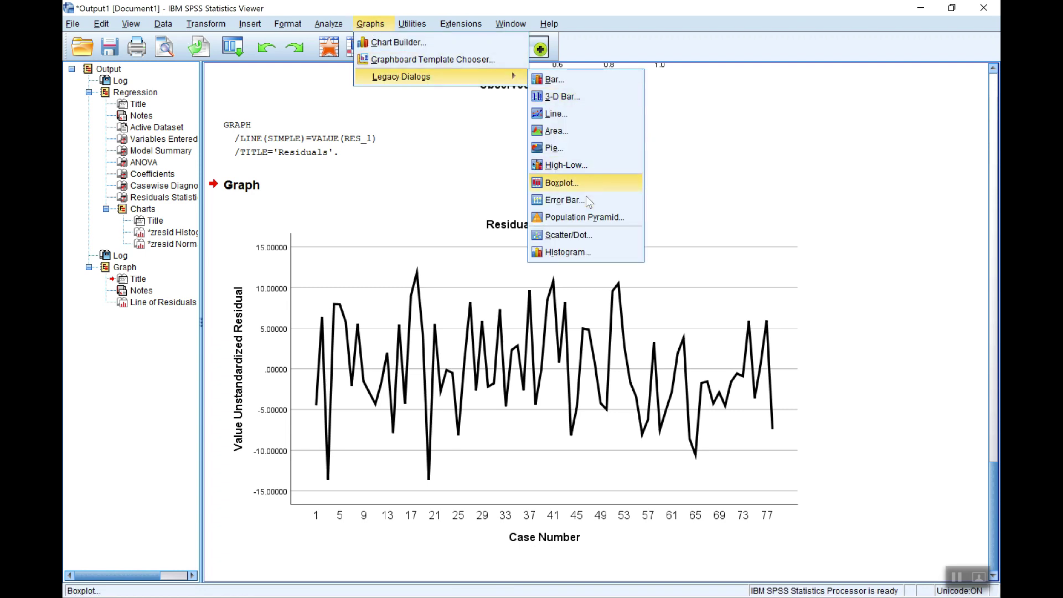
click(566, 234)
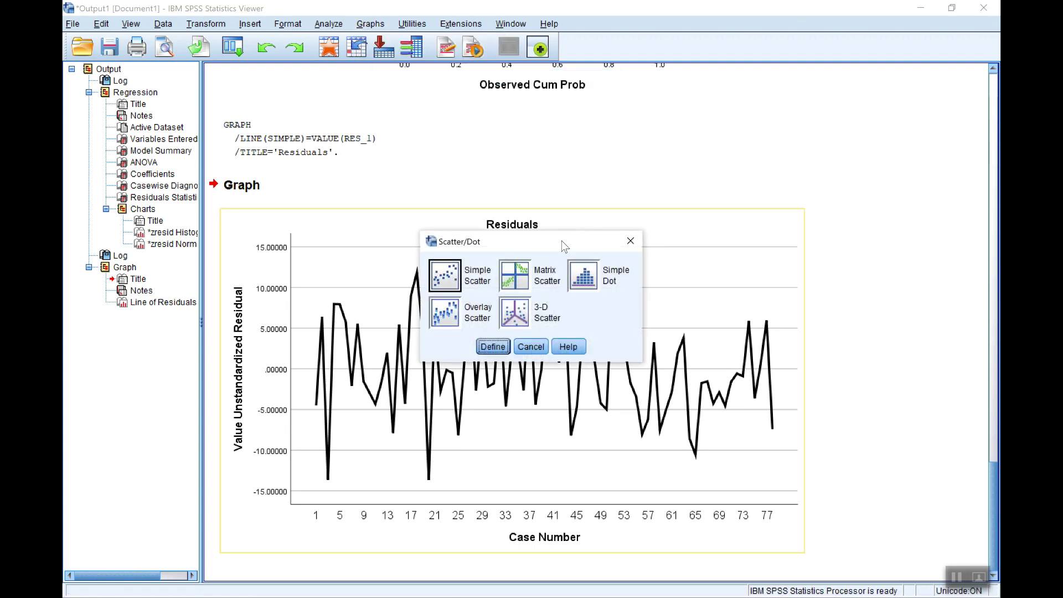
click(437, 286)
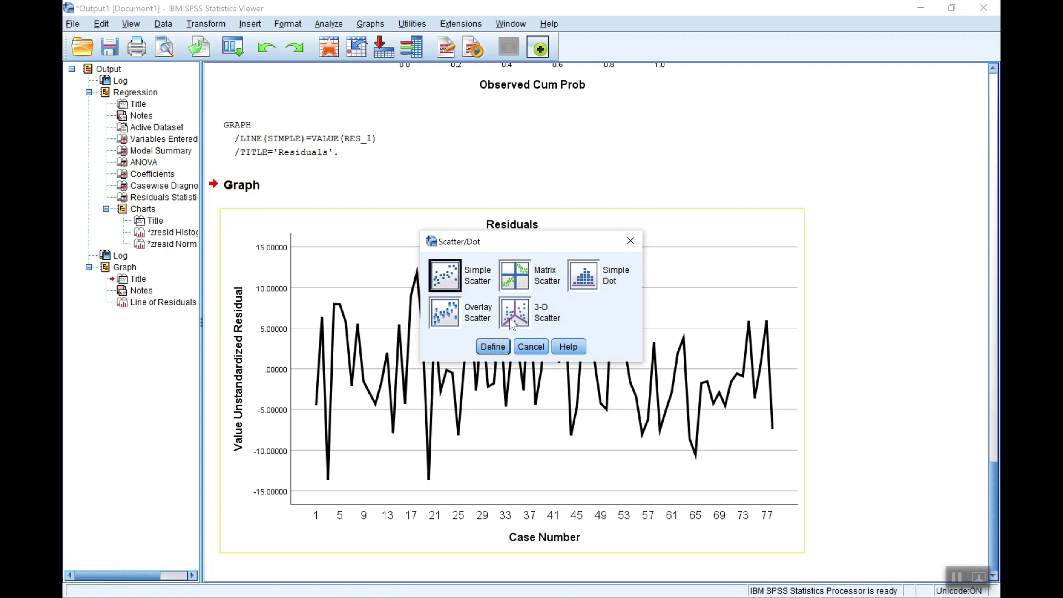
click(493, 347)
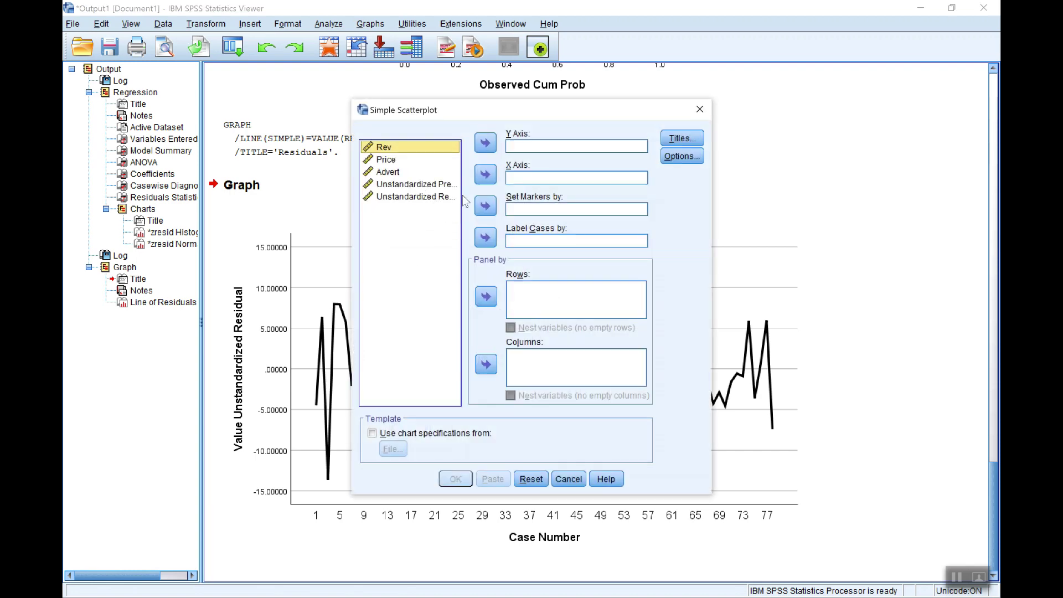
click(439, 197)
click(485, 143)
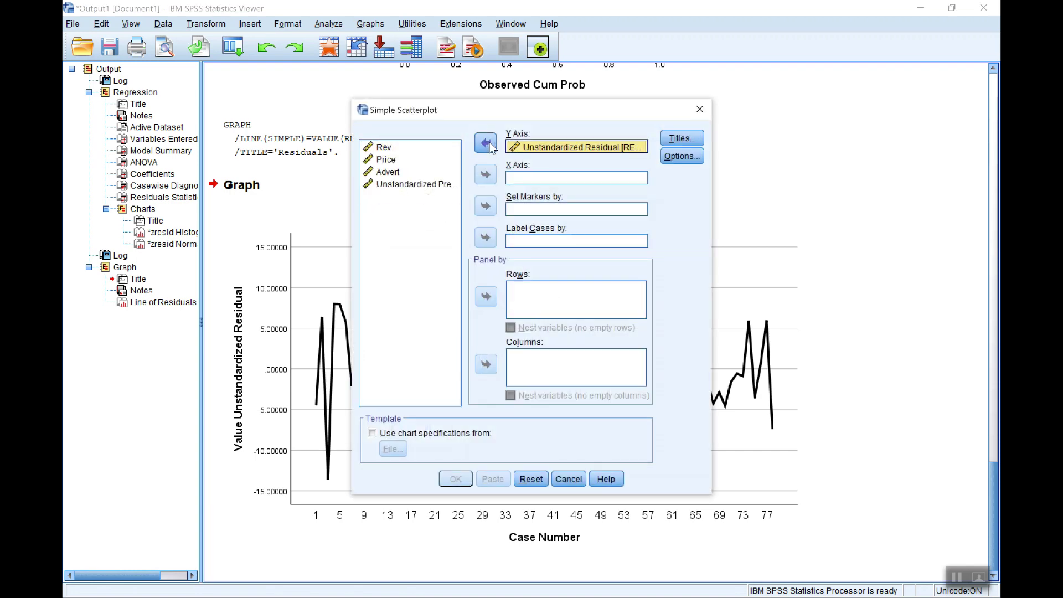
click(426, 185)
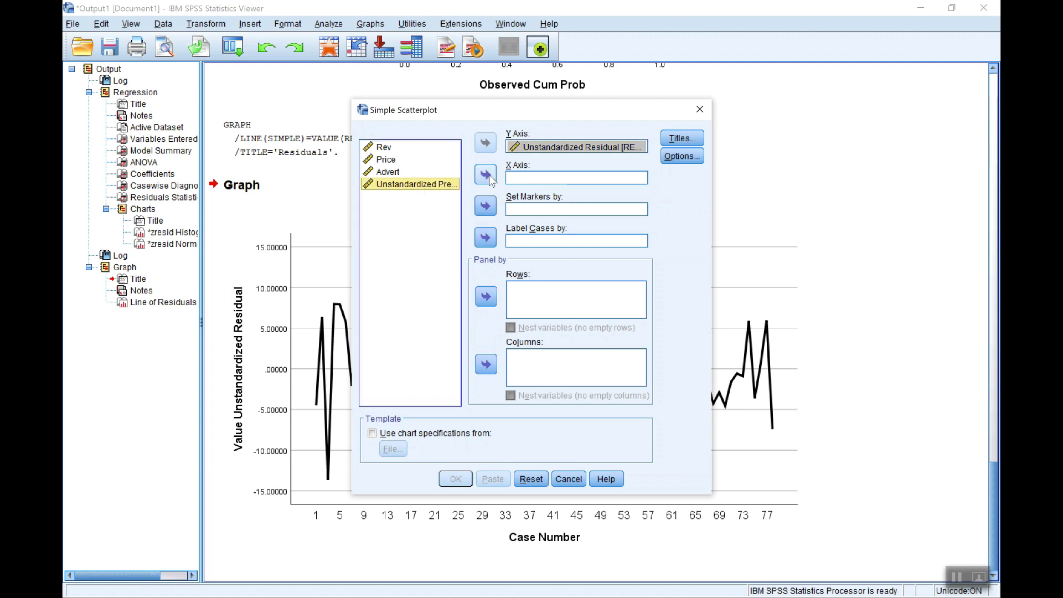
click(486, 175)
click(680, 139)
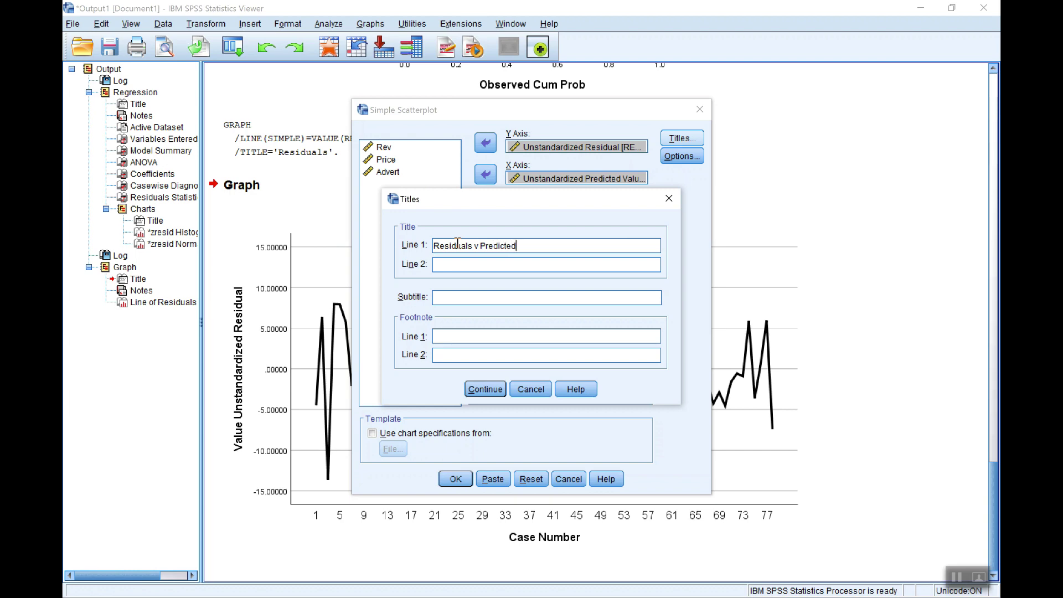
click(485, 389)
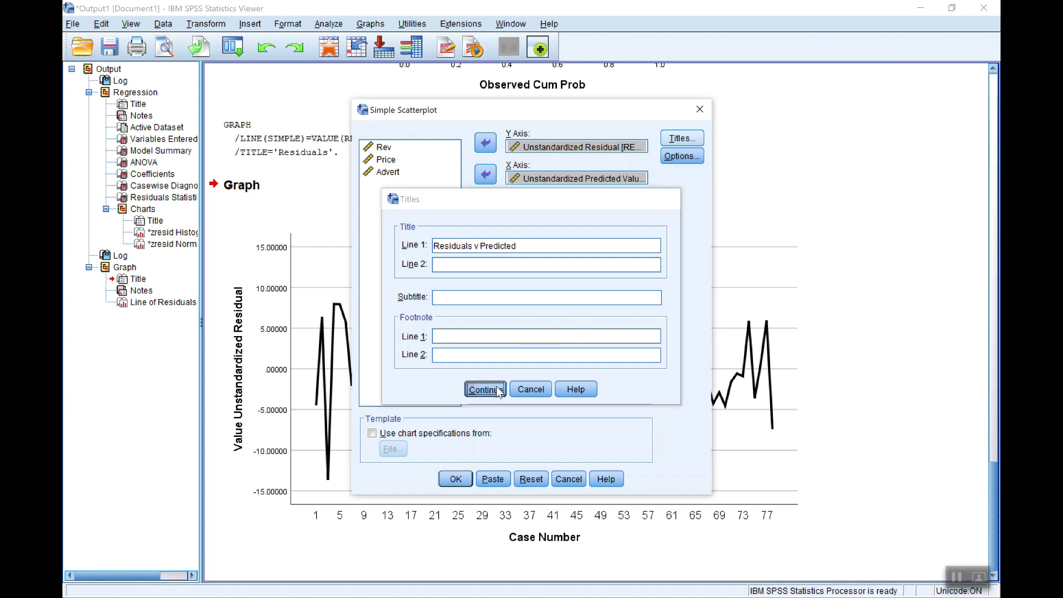
click(457, 478)
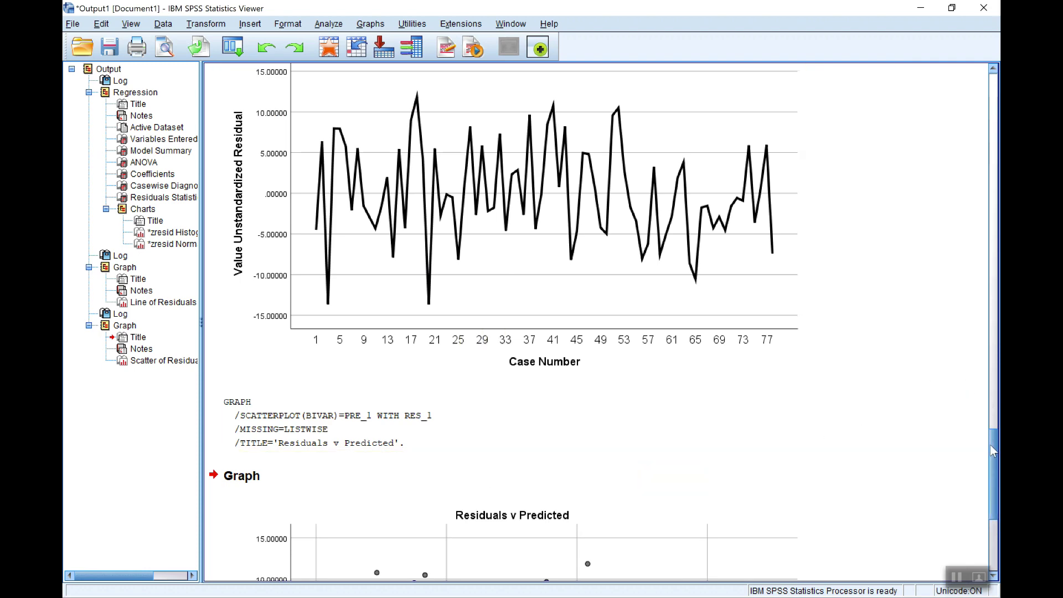
drag(994, 453, 994, 513)
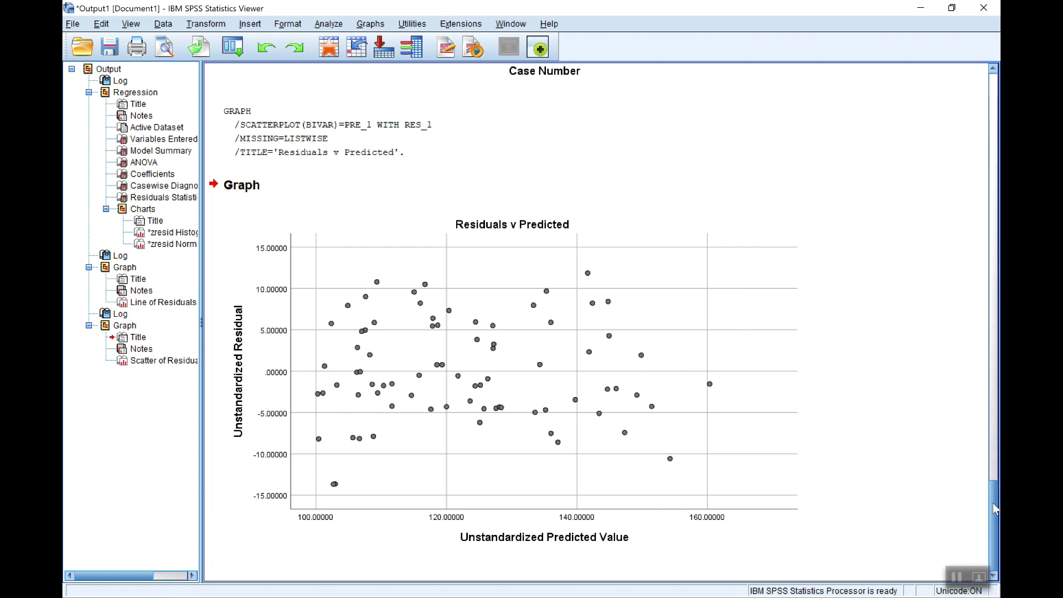
drag(992, 506, 995, 463)
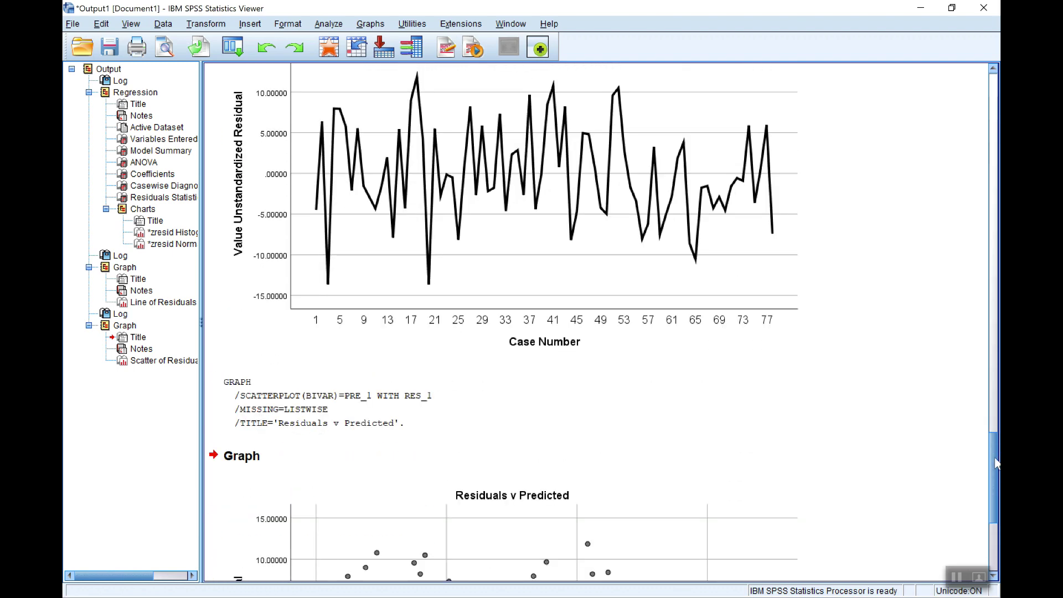
drag(996, 462, 998, 384)
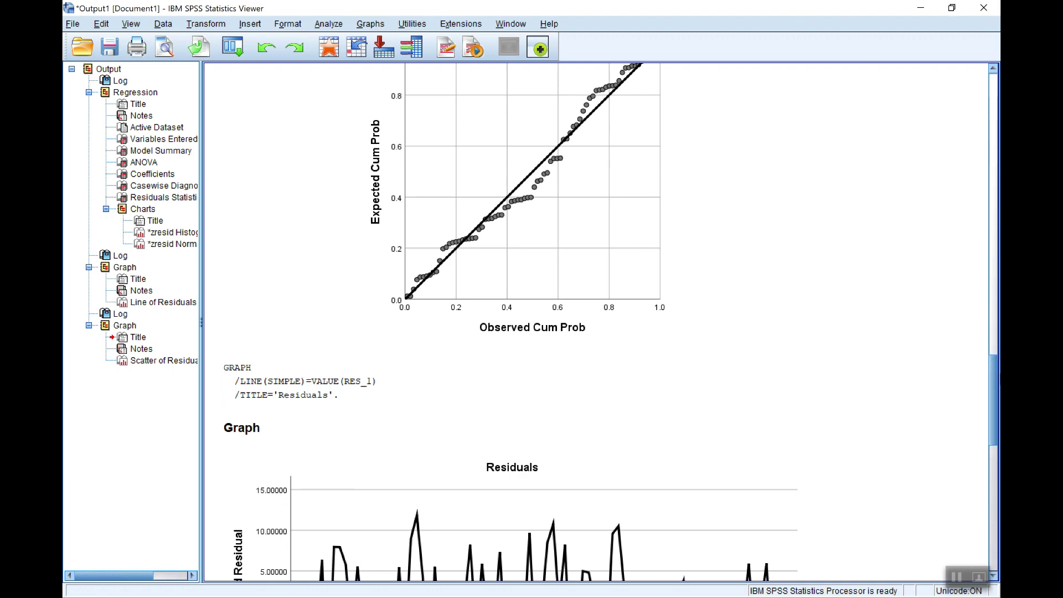
drag(994, 398, 995, 524)
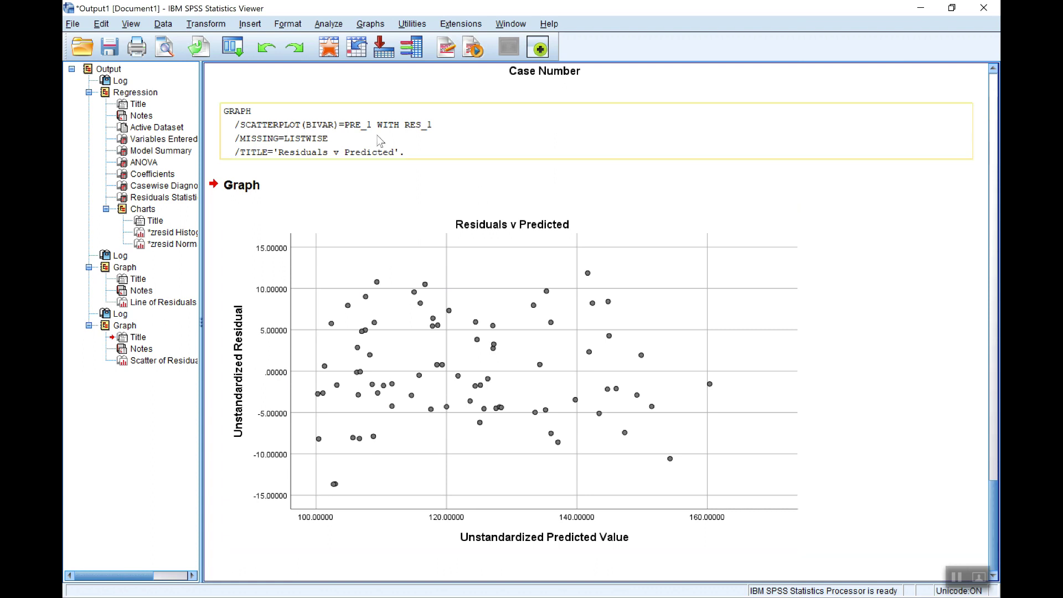
- Build a simple scatter of residuals against Price, retitling it 'Residuals v Price'
click(370, 24)
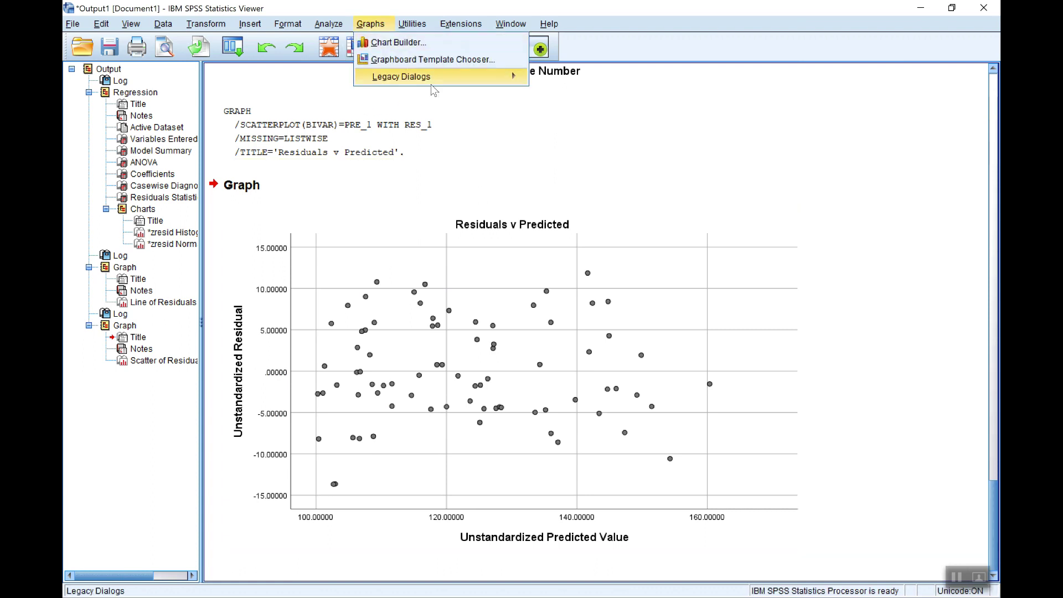
mouse_move(434, 90)
click(588, 234)
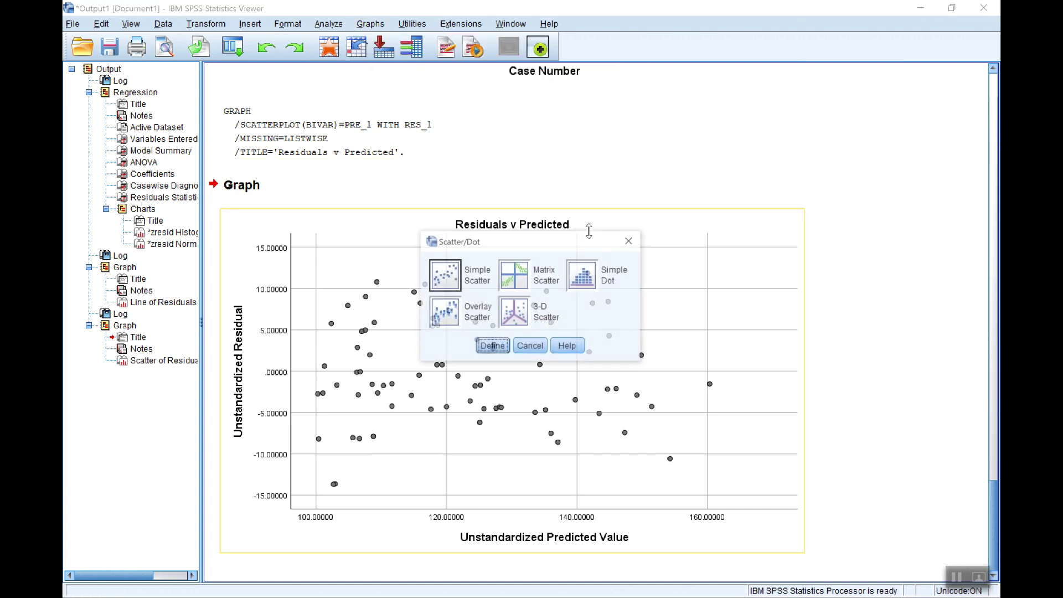
click(493, 347)
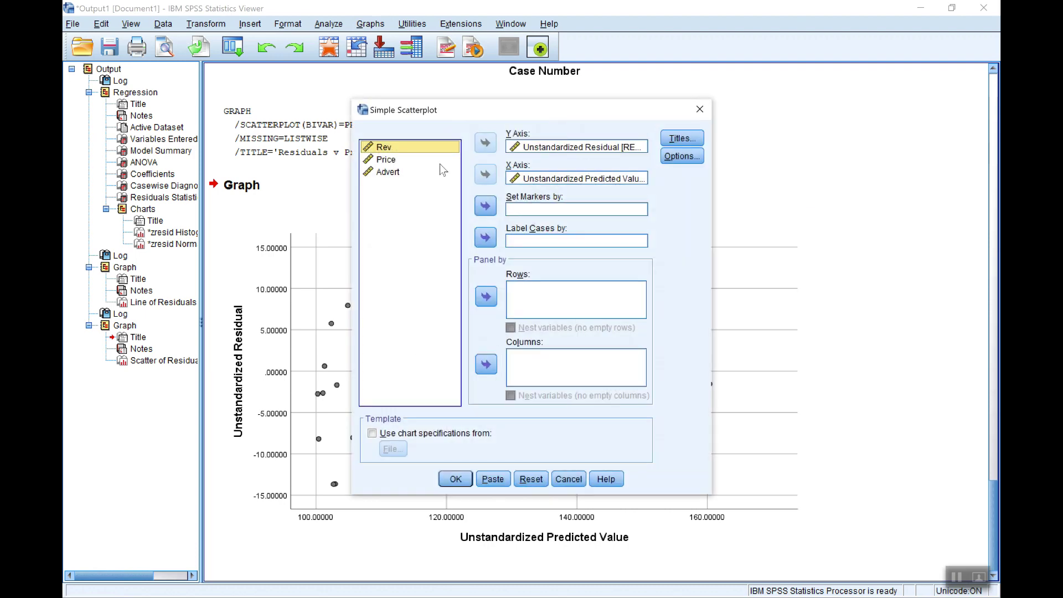
click(536, 180)
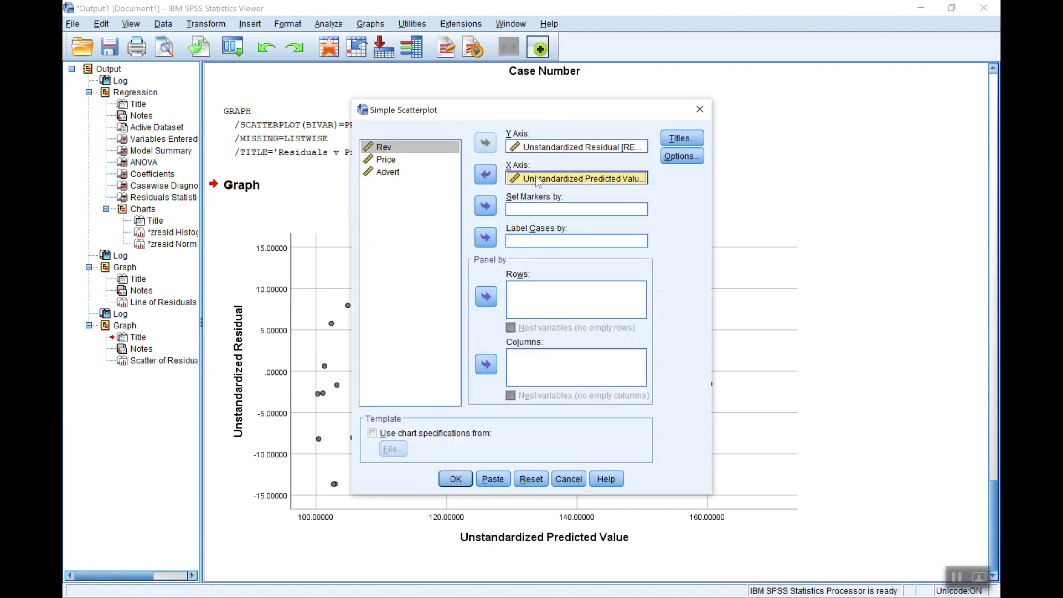
click(486, 175)
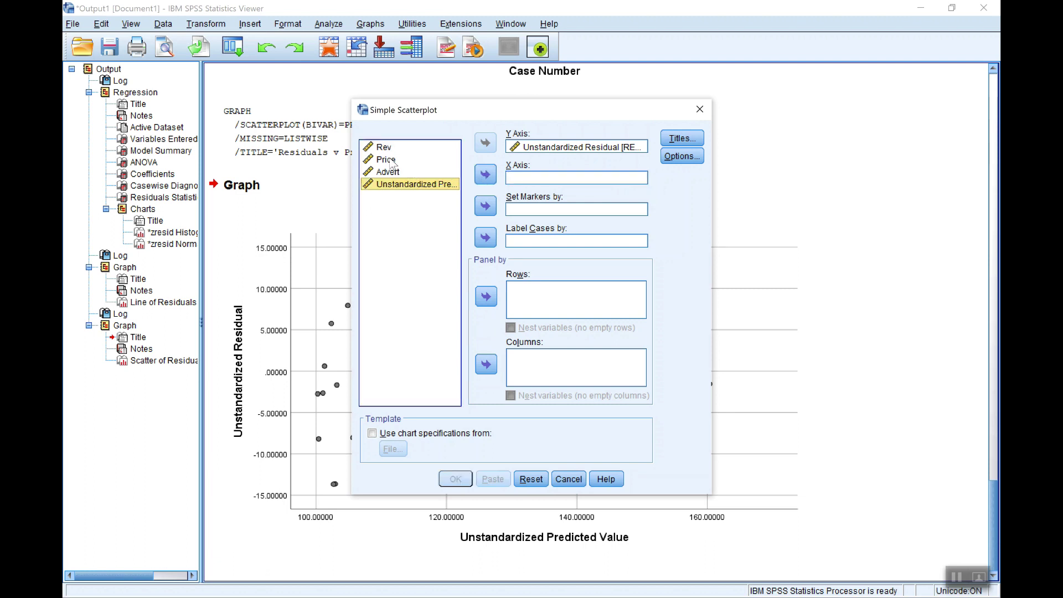
click(387, 159)
click(485, 175)
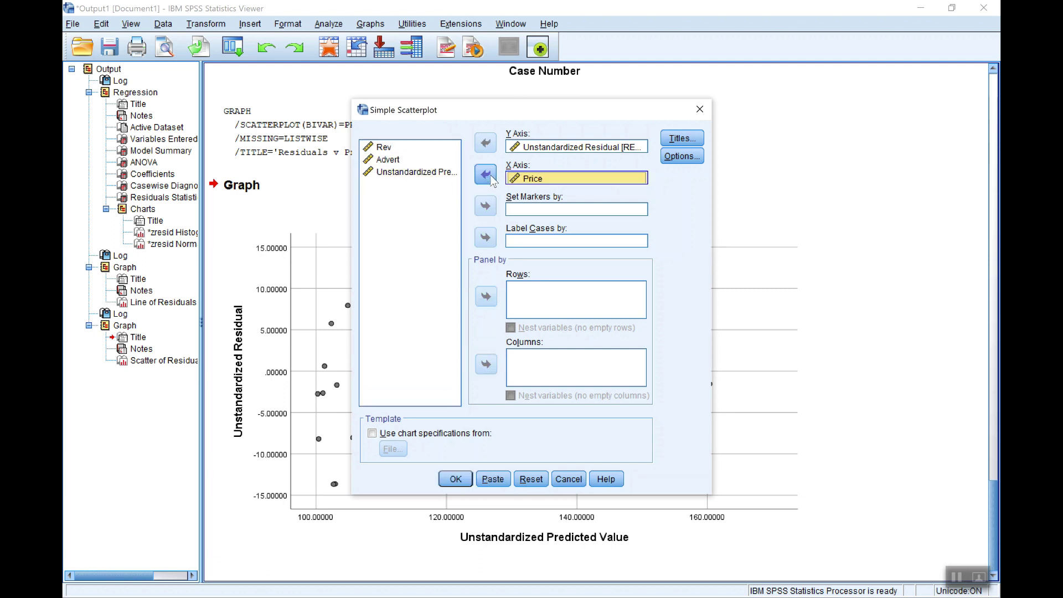
click(682, 138)
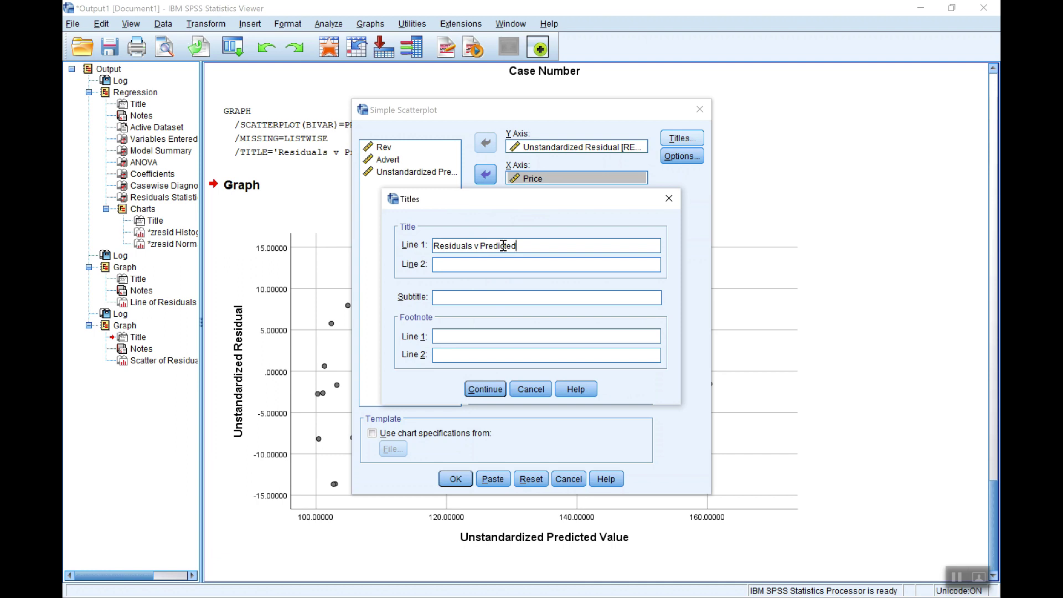
double_click(503, 245)
text(P)
click(485, 389)
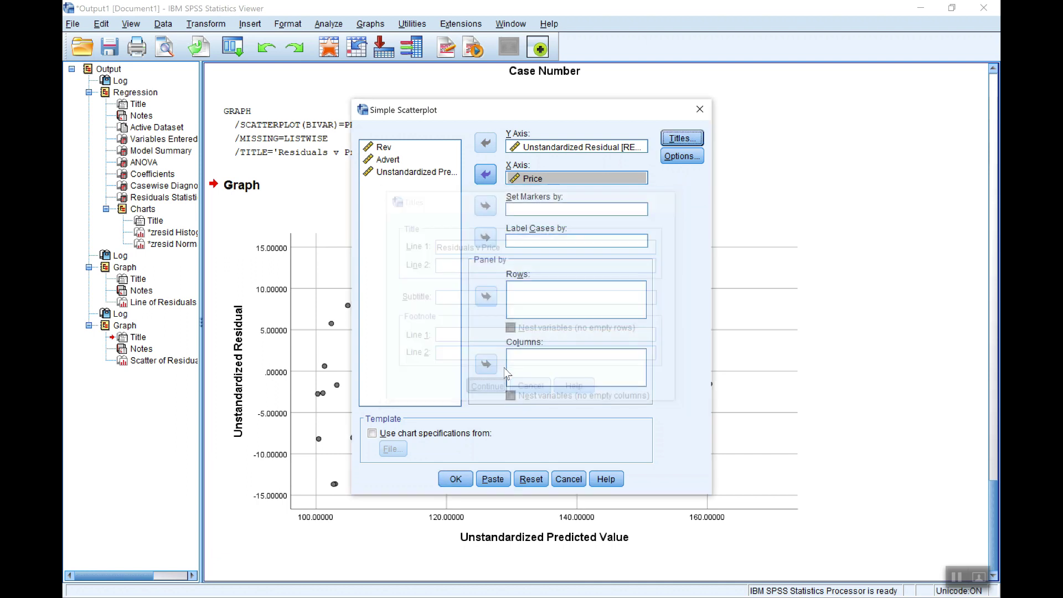
click(456, 480)
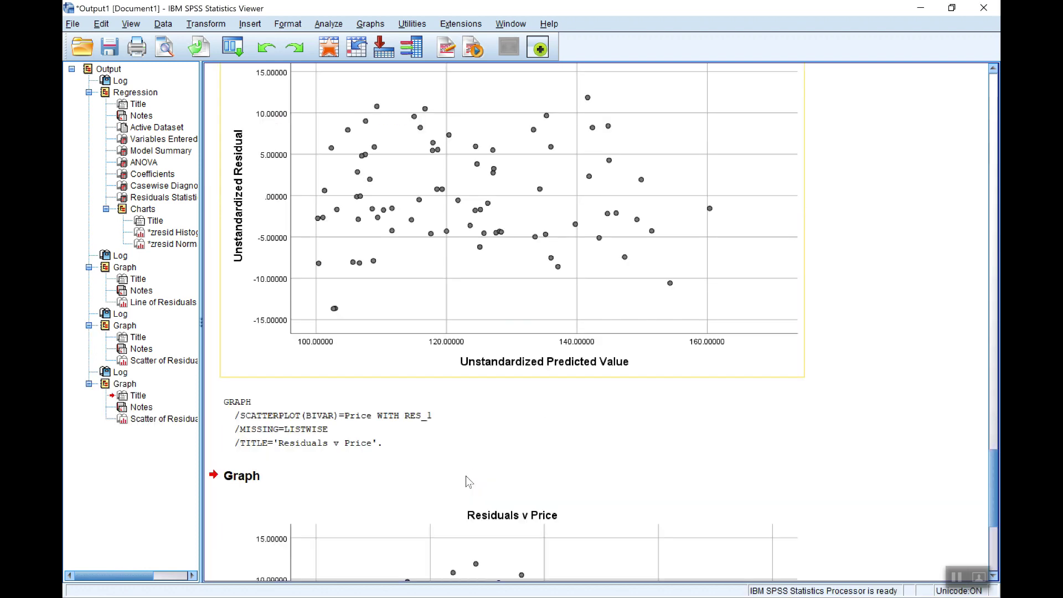
scroll(502, 450, down, 5)
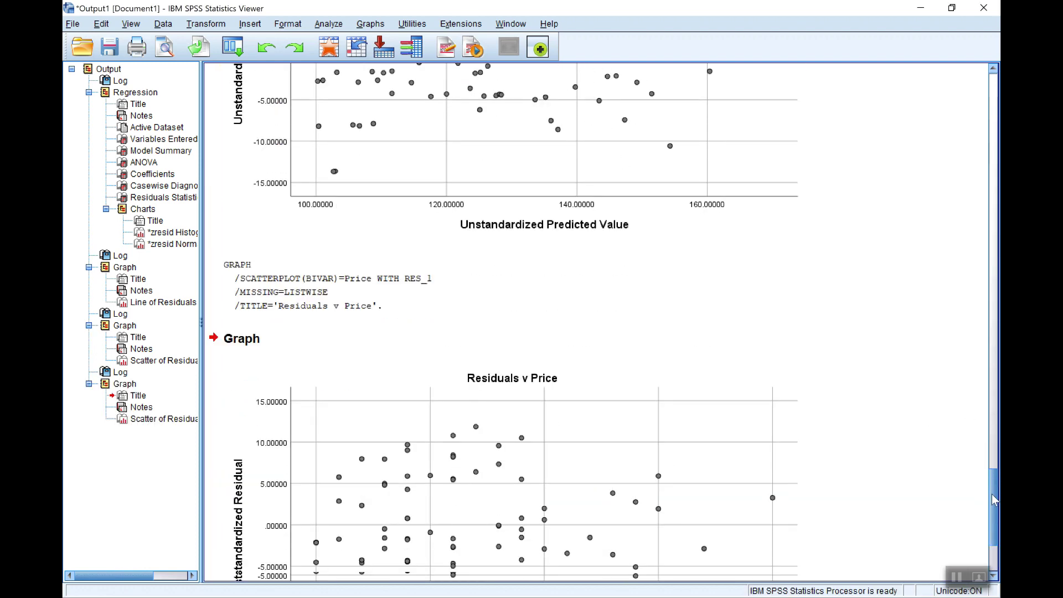
click(502, 450)
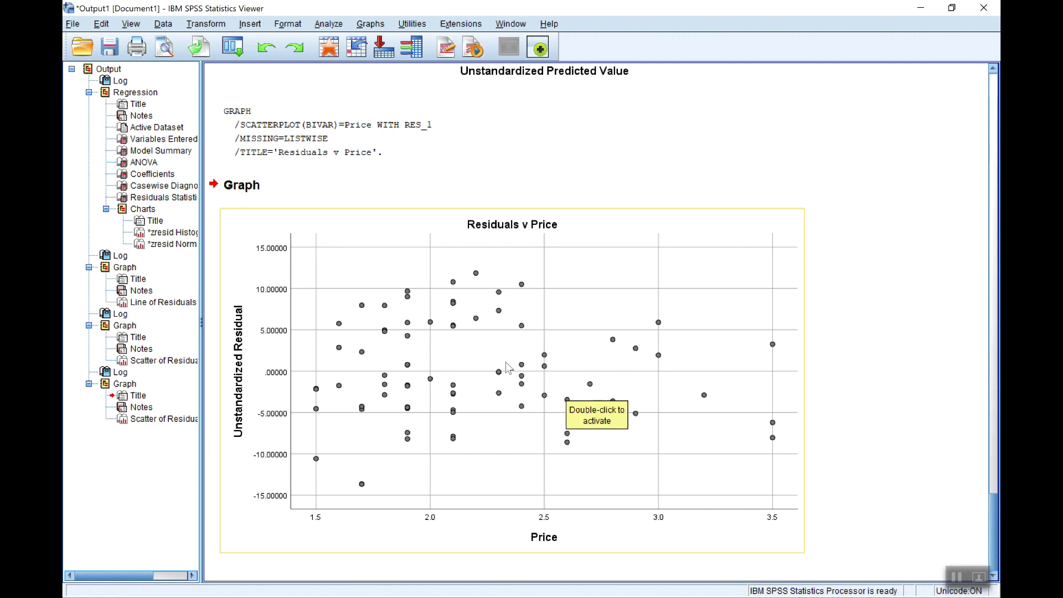
click(417, 116)
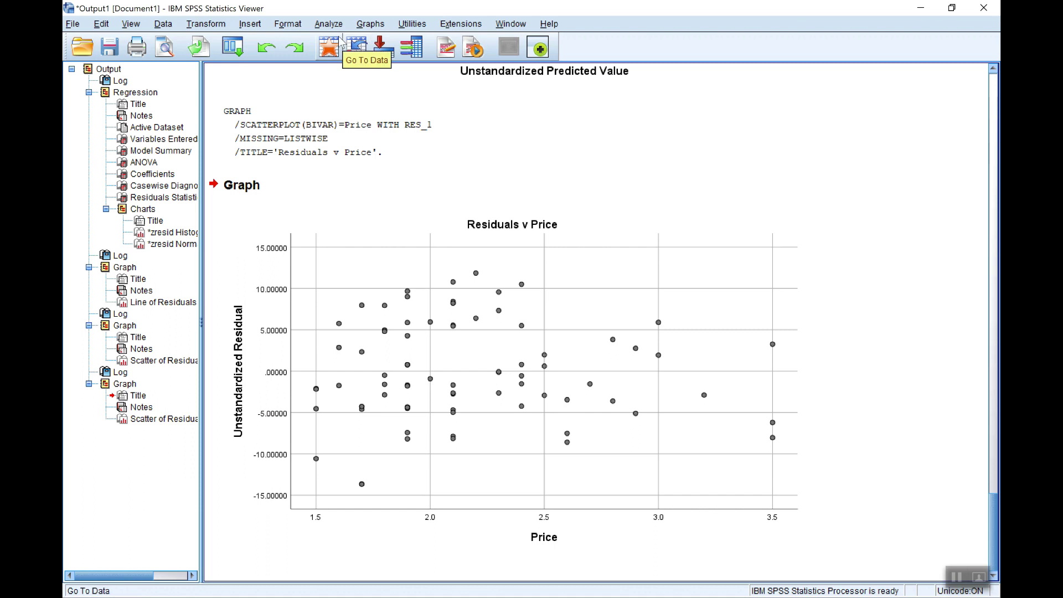
- Set up a simple scatter with Advert replacing Price on the X axis
click(370, 25)
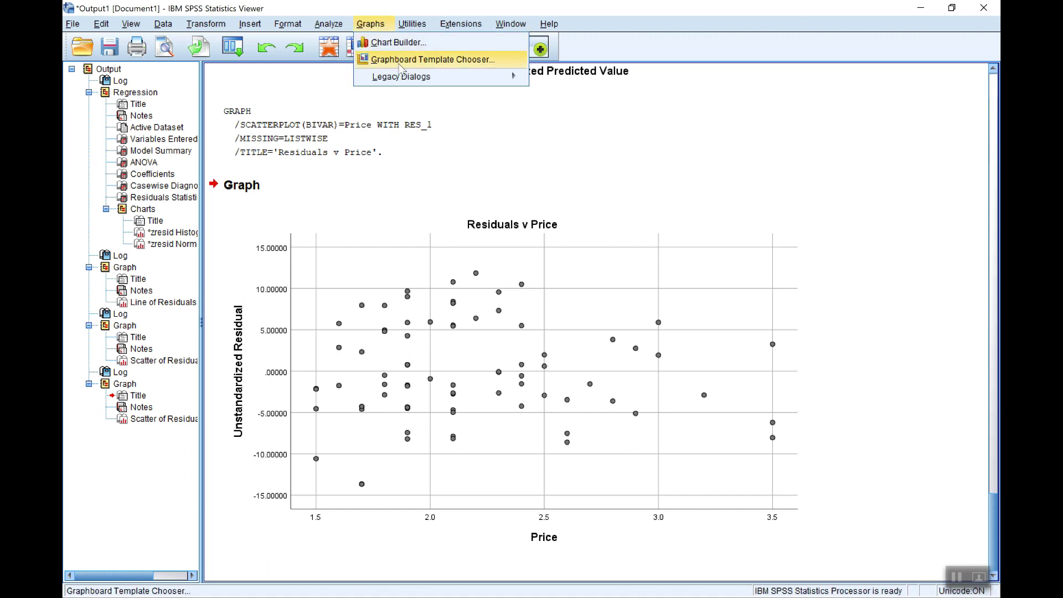
mouse_move(421, 76)
click(568, 235)
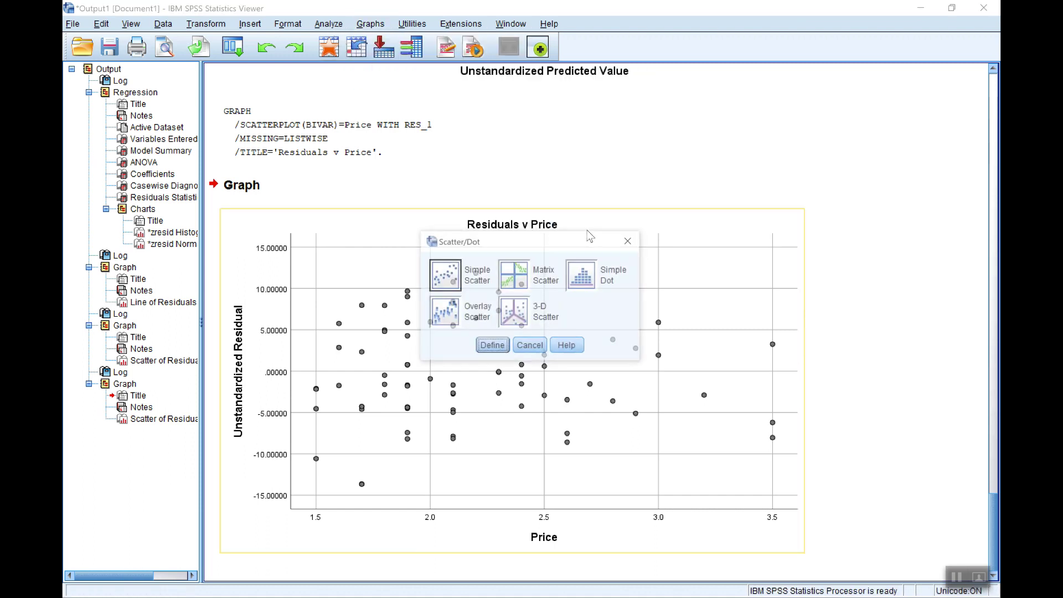
click(493, 346)
click(530, 178)
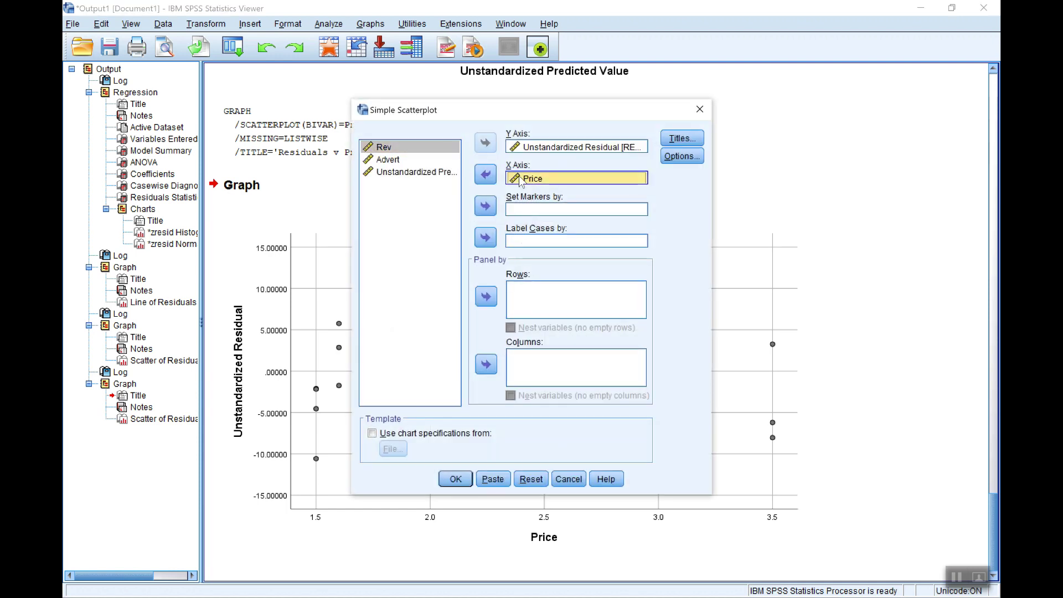
click(485, 174)
click(387, 172)
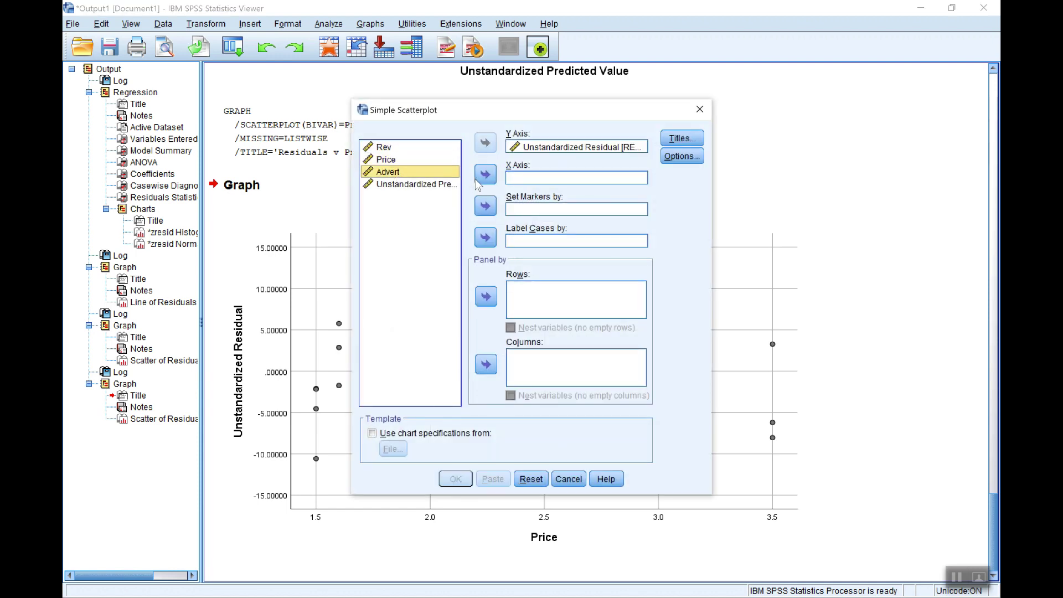
click(485, 174)
- Retitle the chart 'Residuals v Advert' and create the scatterplot
click(674, 139)
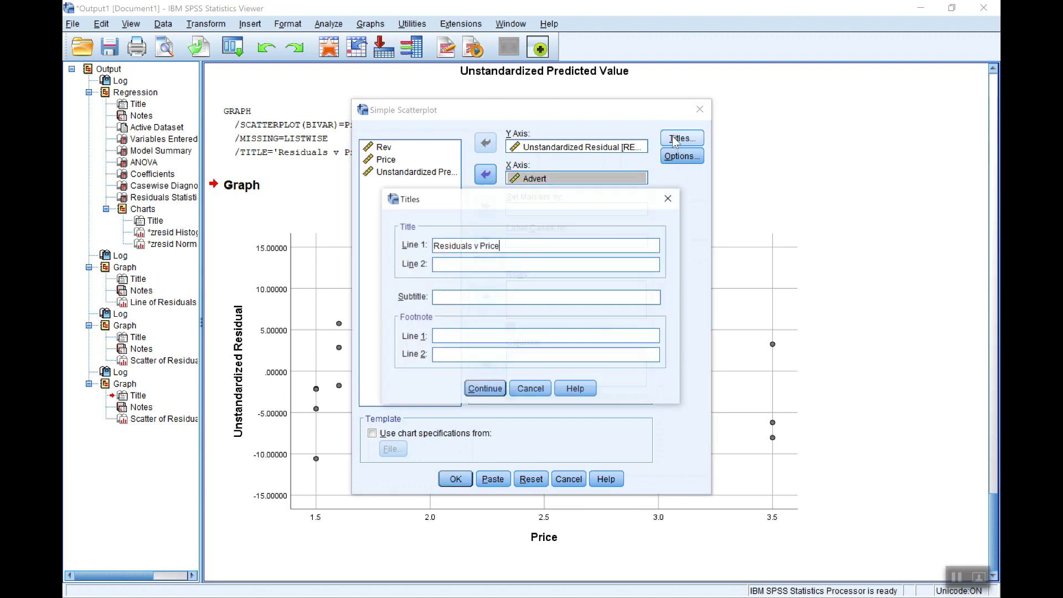
double_click(489, 245)
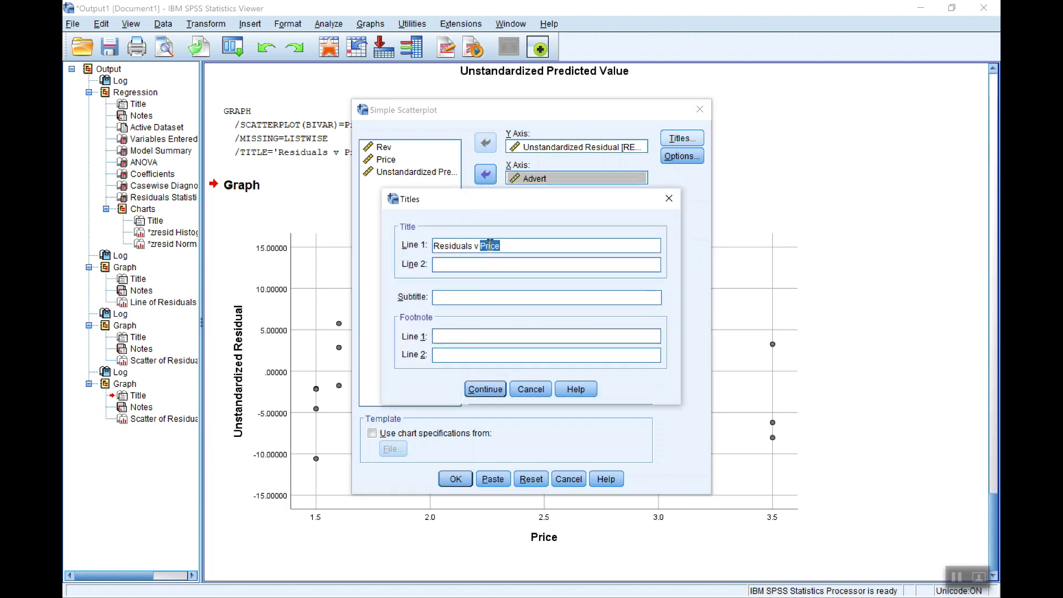
text(Advert)
click(491, 390)
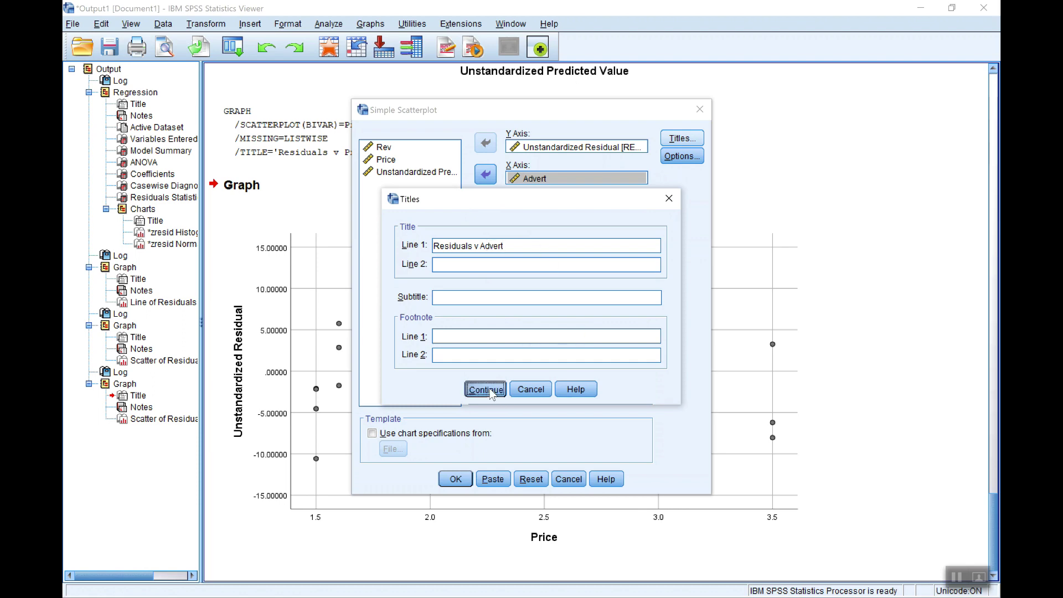
click(455, 478)
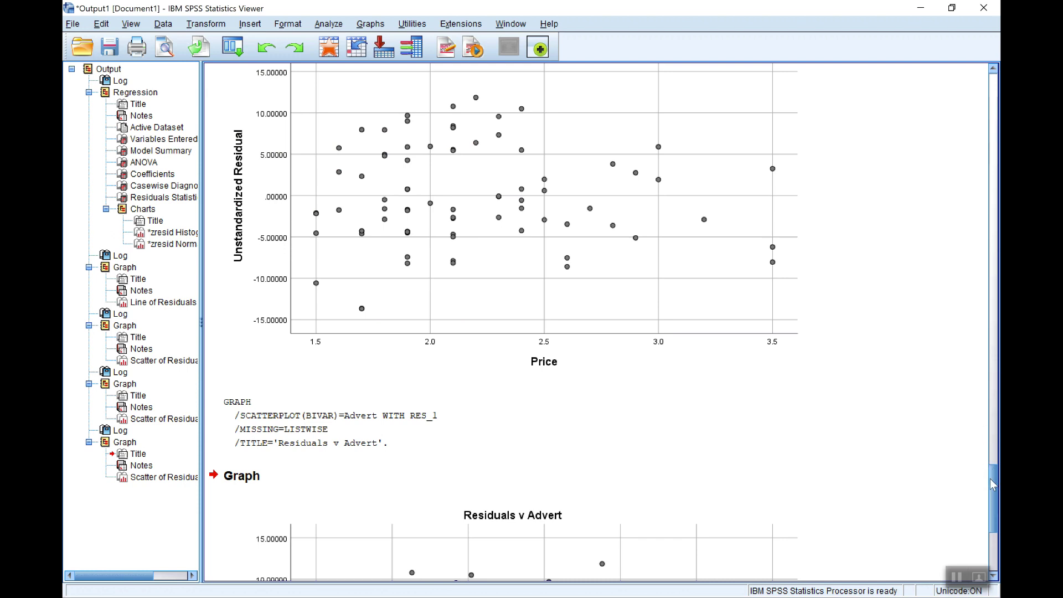
drag(993, 484, 988, 523)
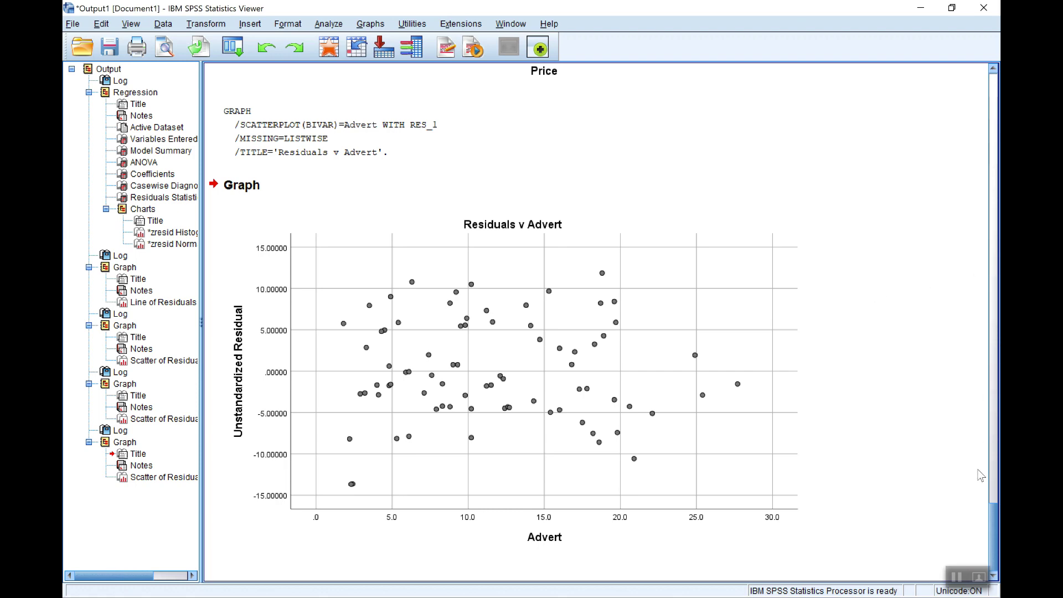
drag(993, 536, 989, 172)
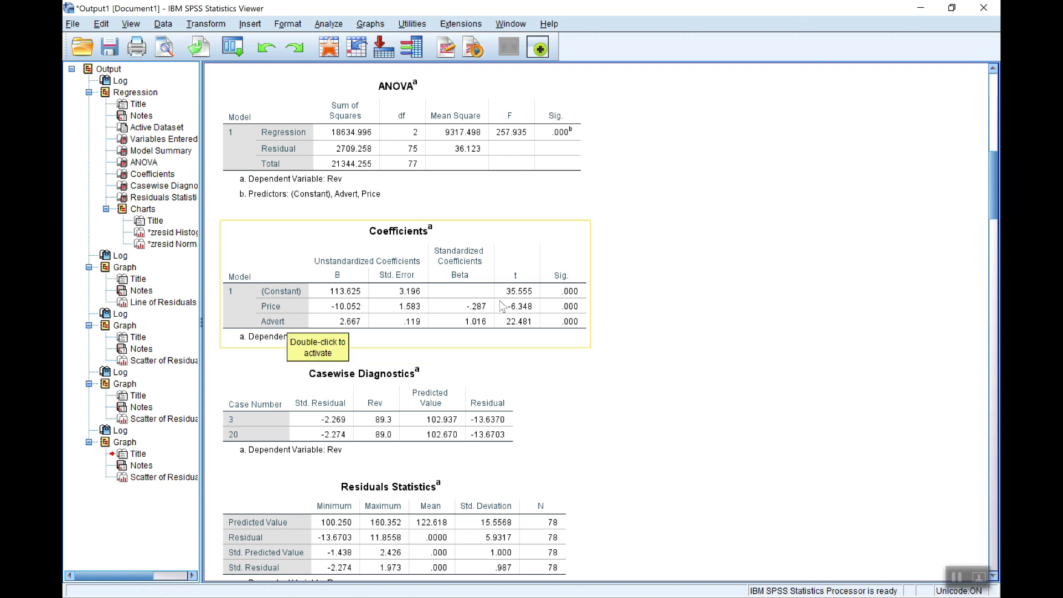
- Run a two-tailed Pearson bivariate correlation between Price and Advert
click(328, 25)
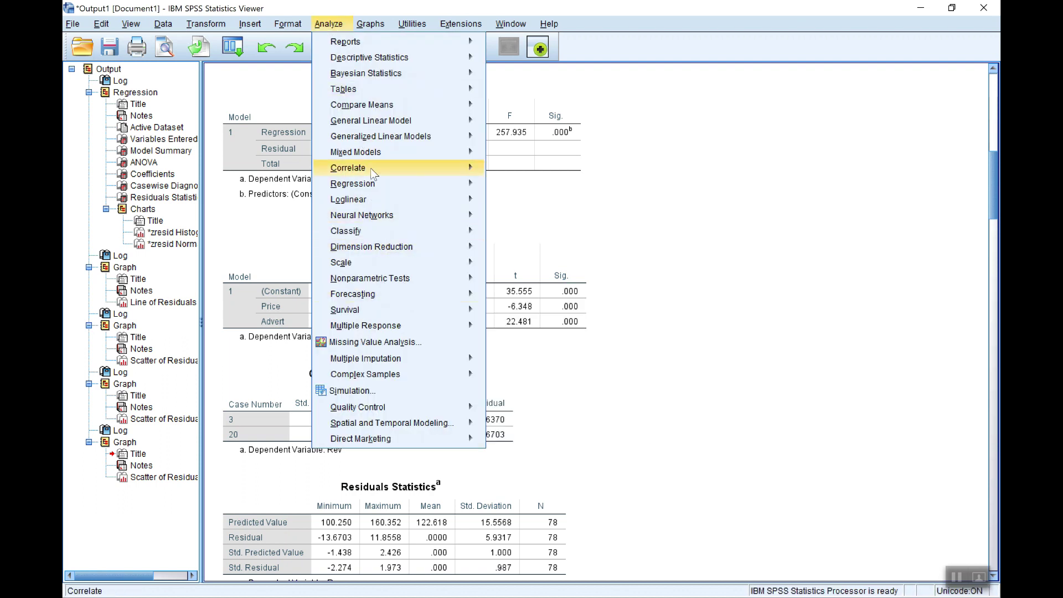
mouse_move(468, 169)
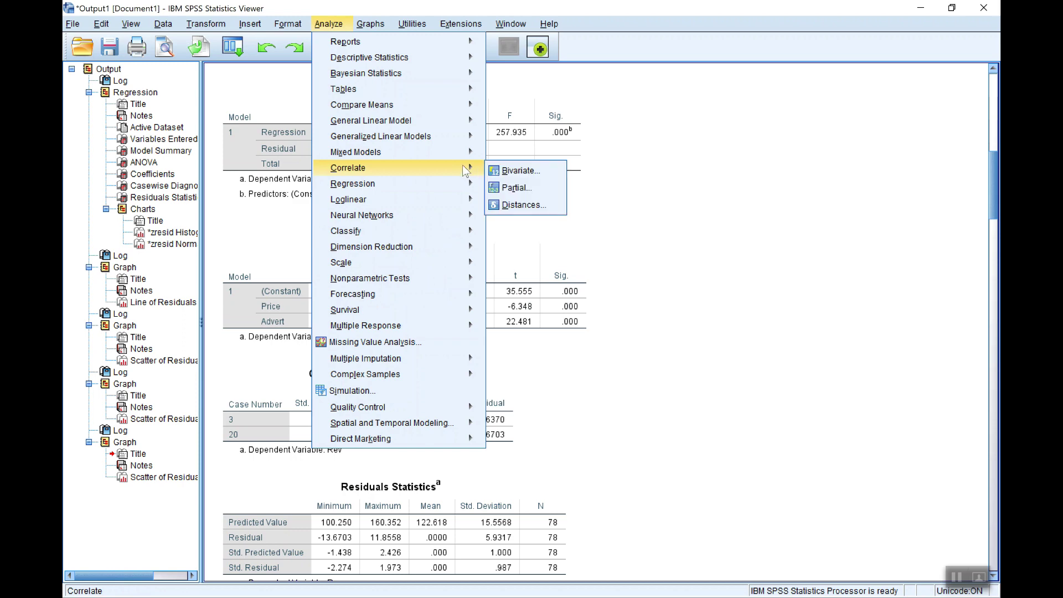
click(523, 172)
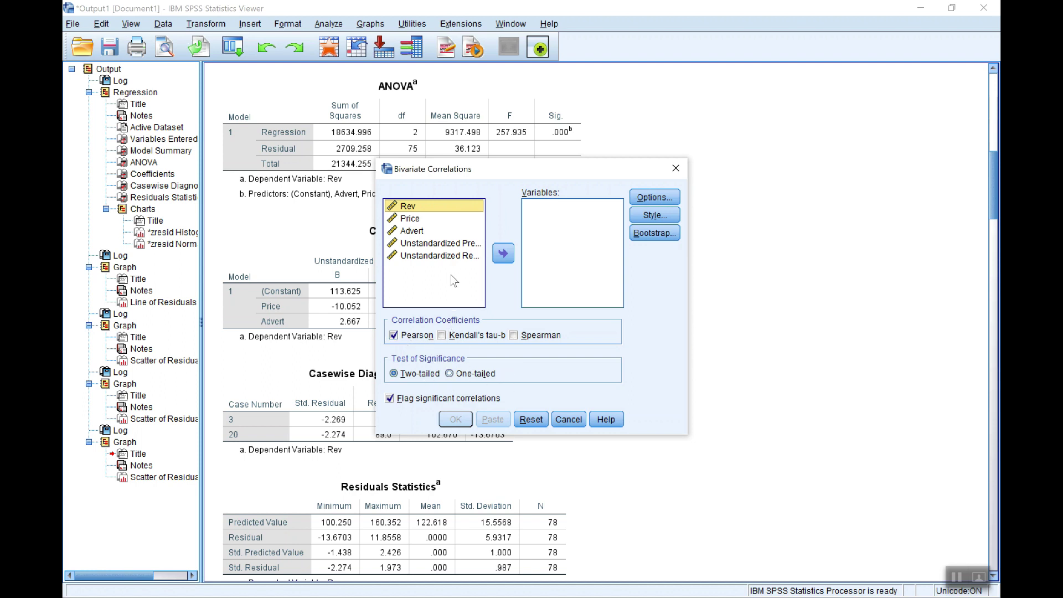
click(410, 219)
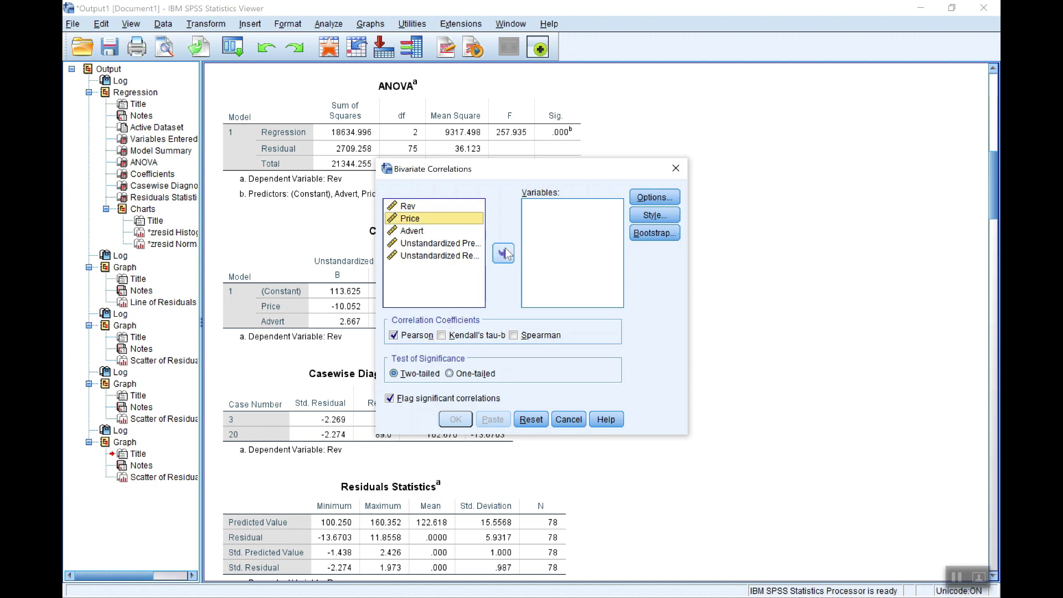
click(503, 253)
click(427, 220)
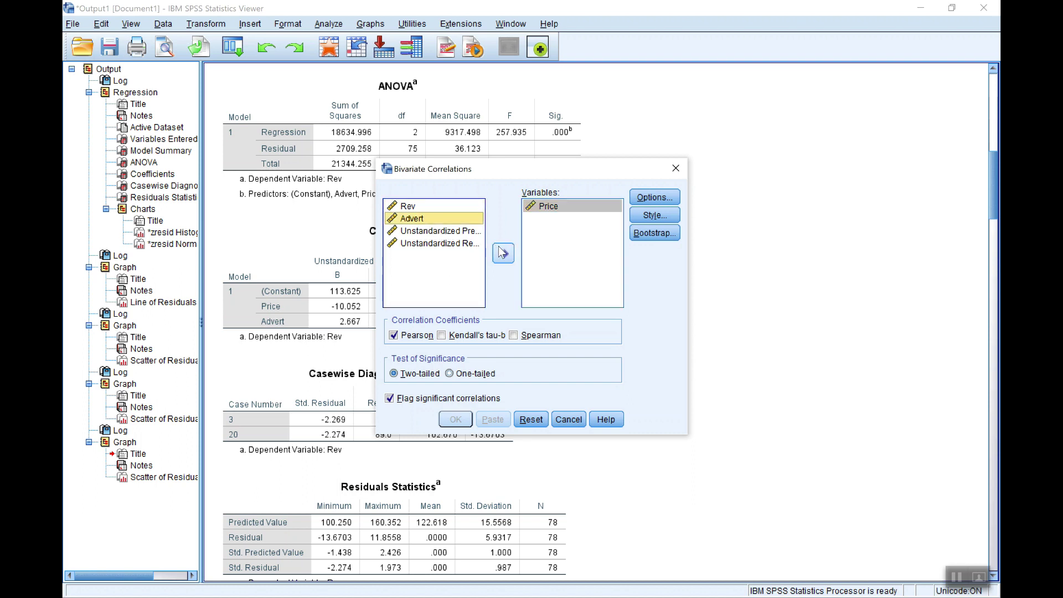
click(504, 253)
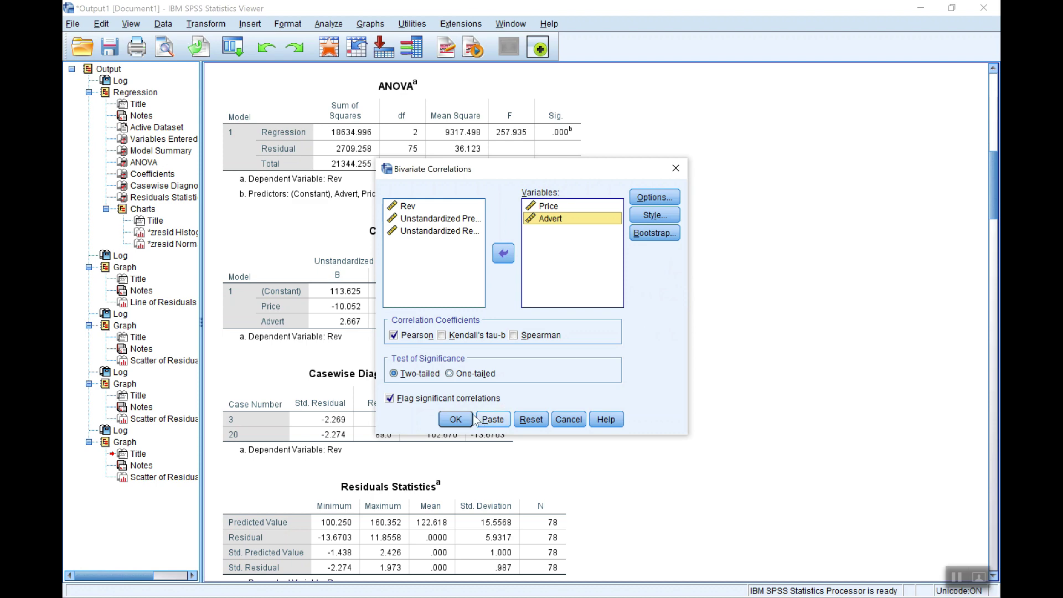
click(455, 420)
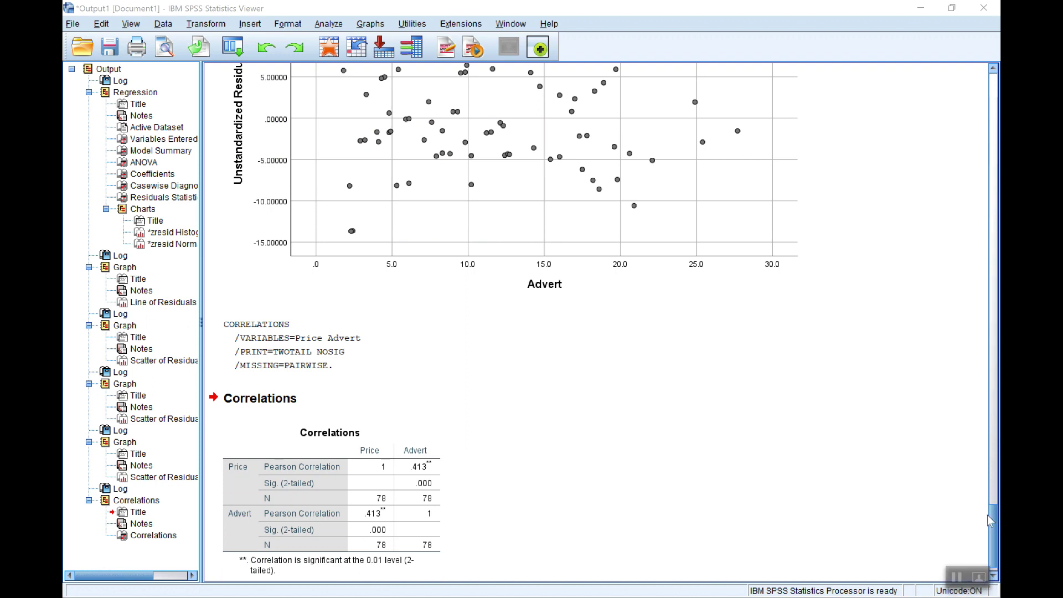
click(374, 537)
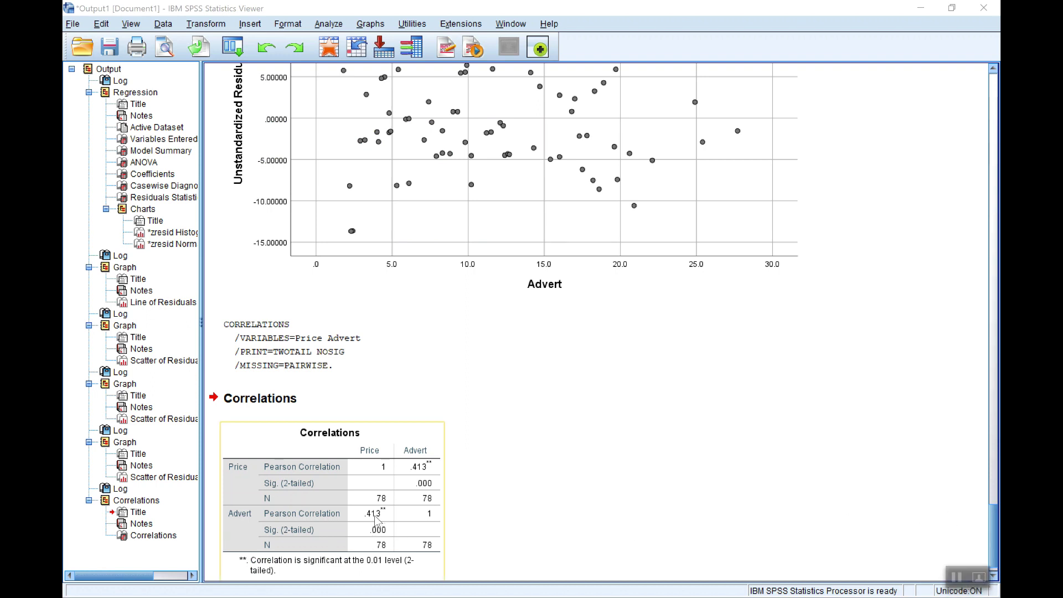
click(460, 512)
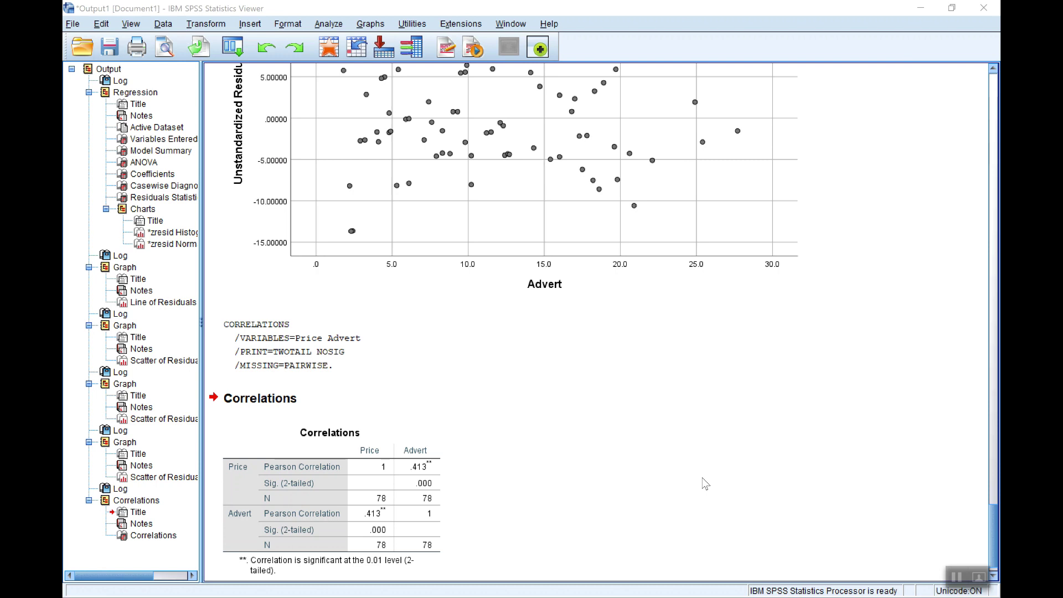
click(423, 491)
click(996, 427)
drag(997, 433, 988, 142)
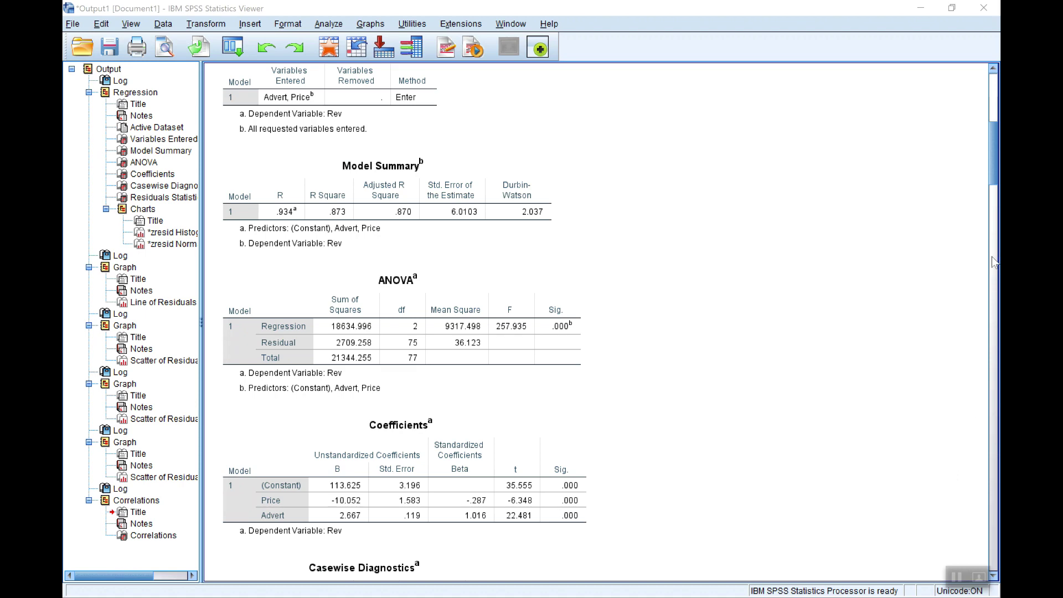
drag(994, 158, 992, 180)
click(449, 369)
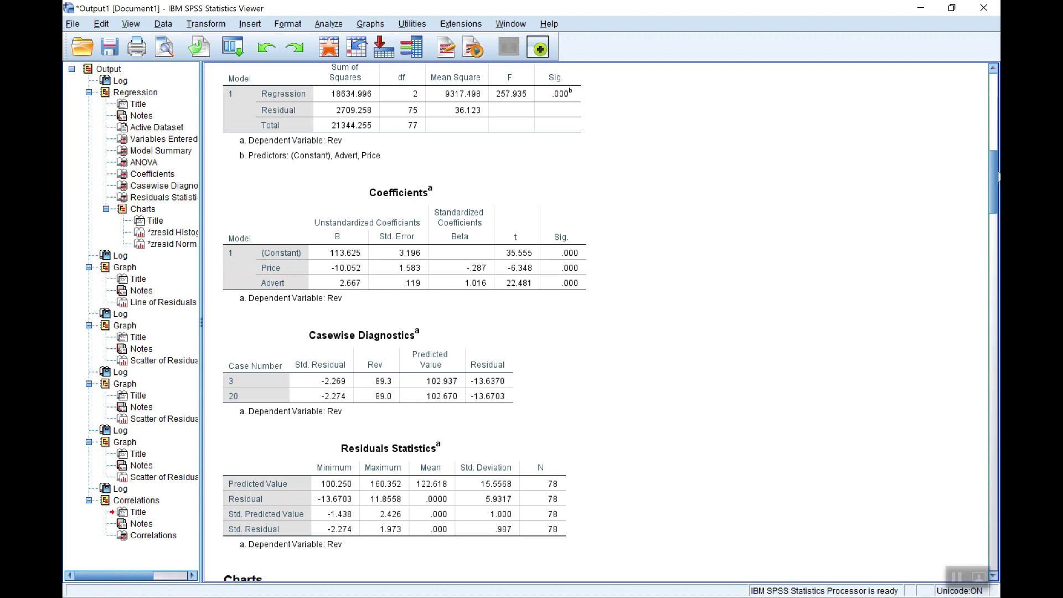
drag(994, 177, 991, 229)
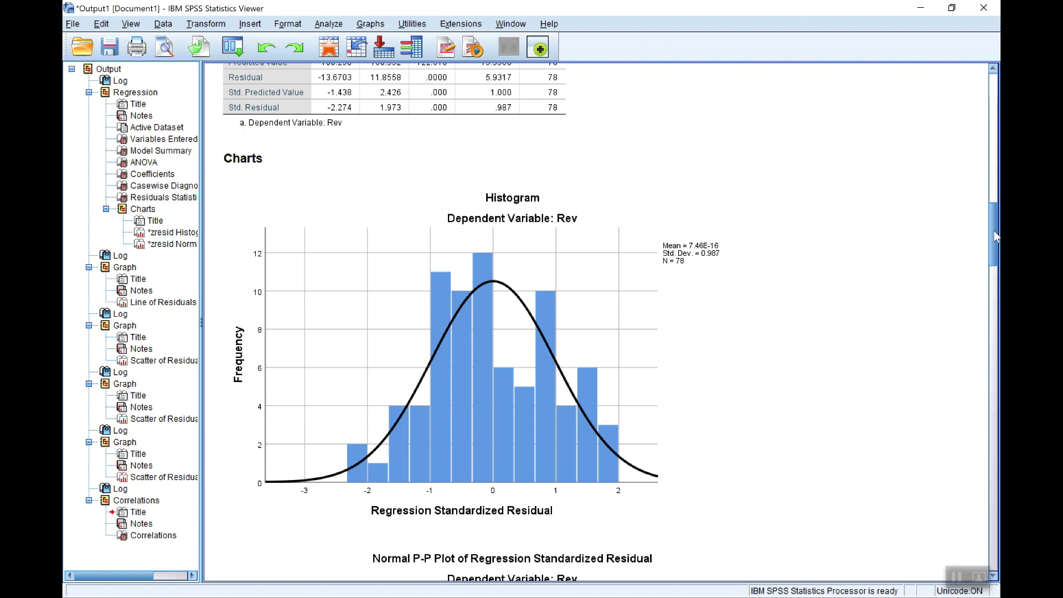
drag(996, 237, 998, 179)
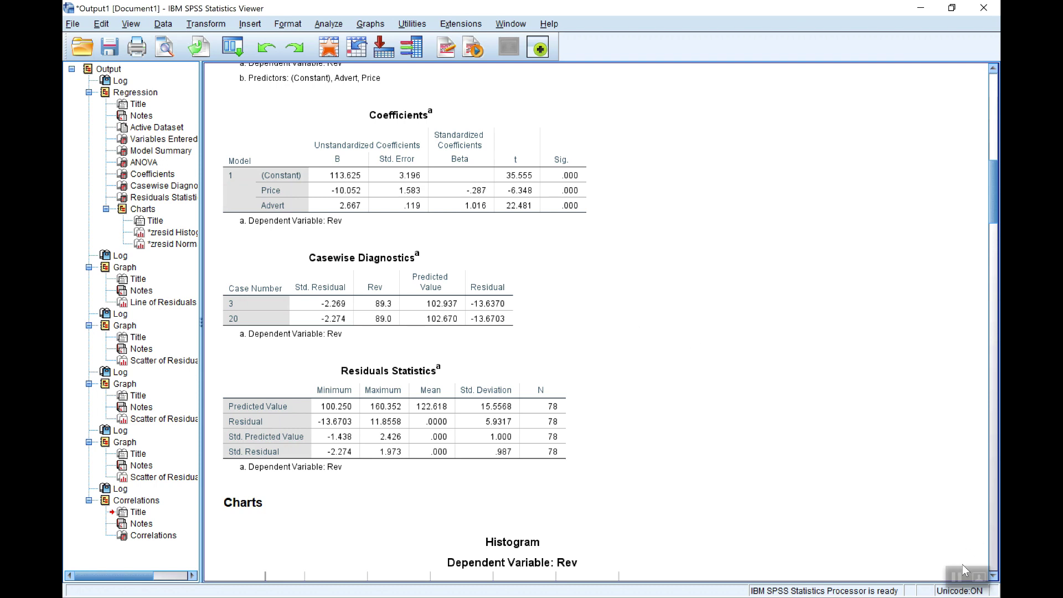
click(455, 205)
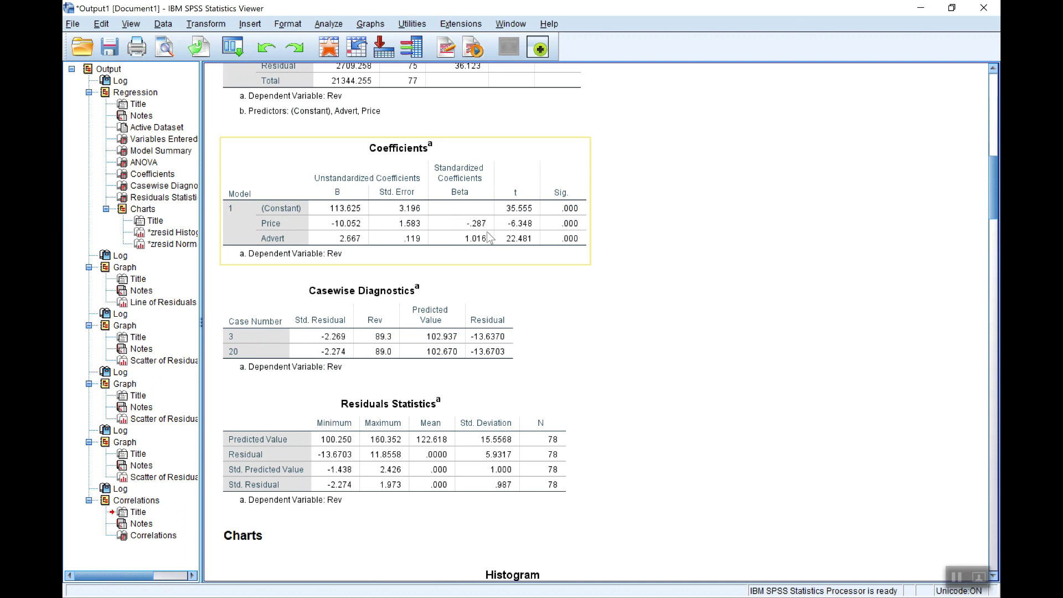
click(721, 318)
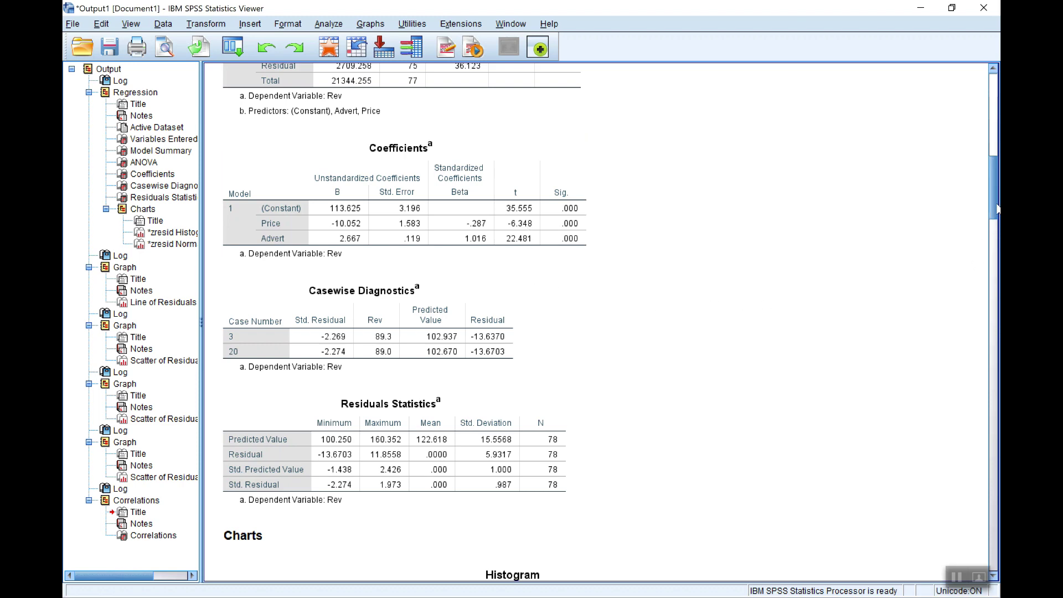
drag(994, 194, 992, 159)
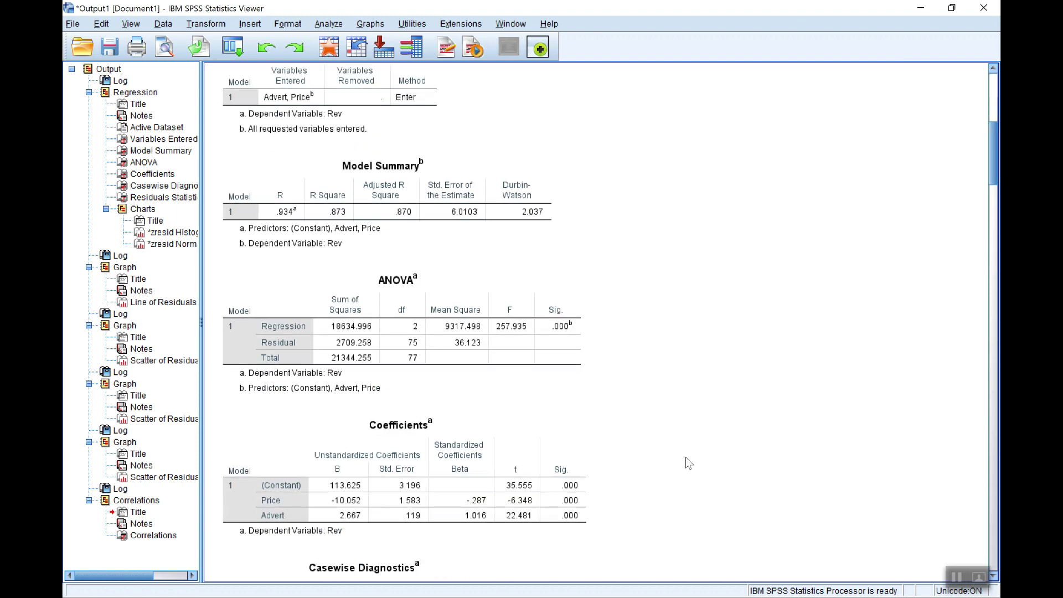
click(575, 501)
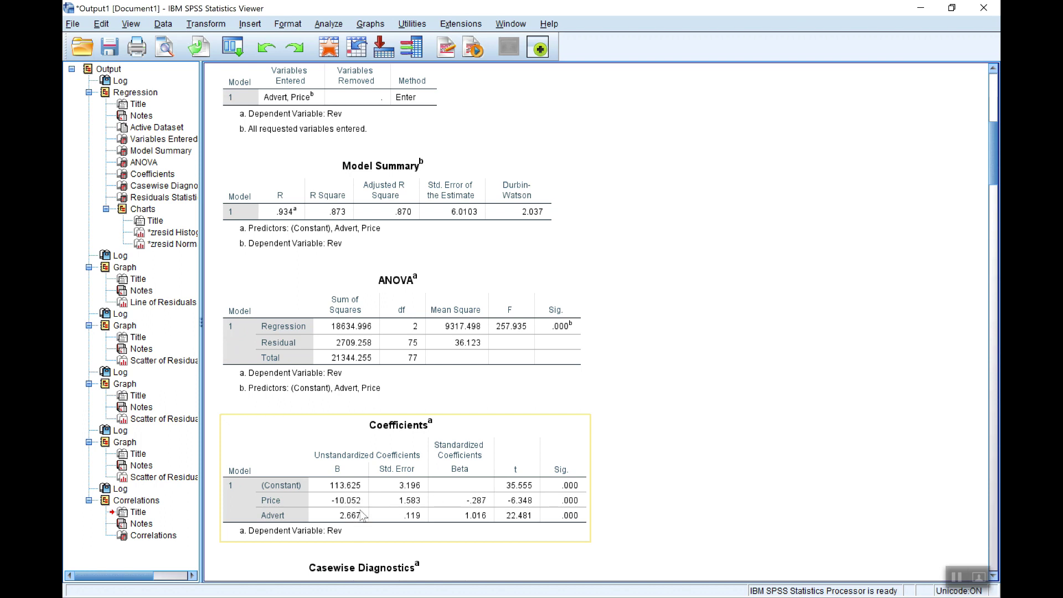
click(641, 515)
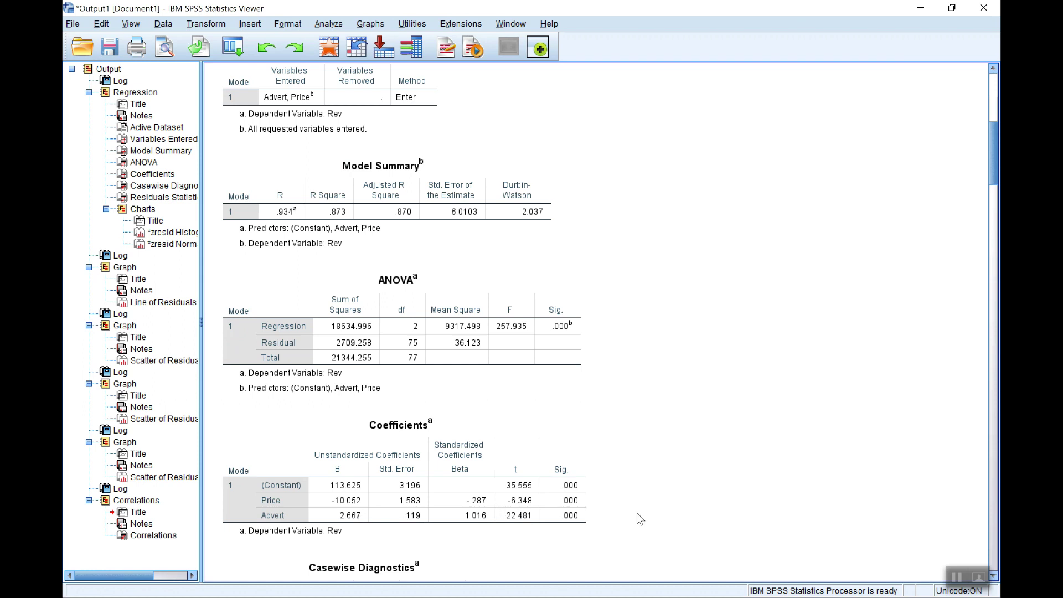
click(356, 230)
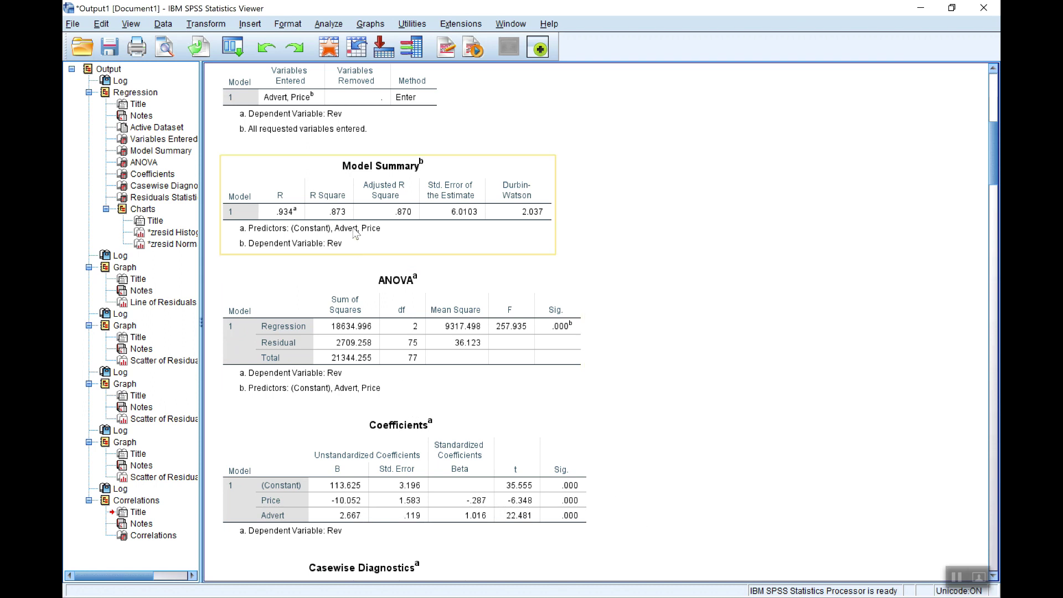
click(570, 367)
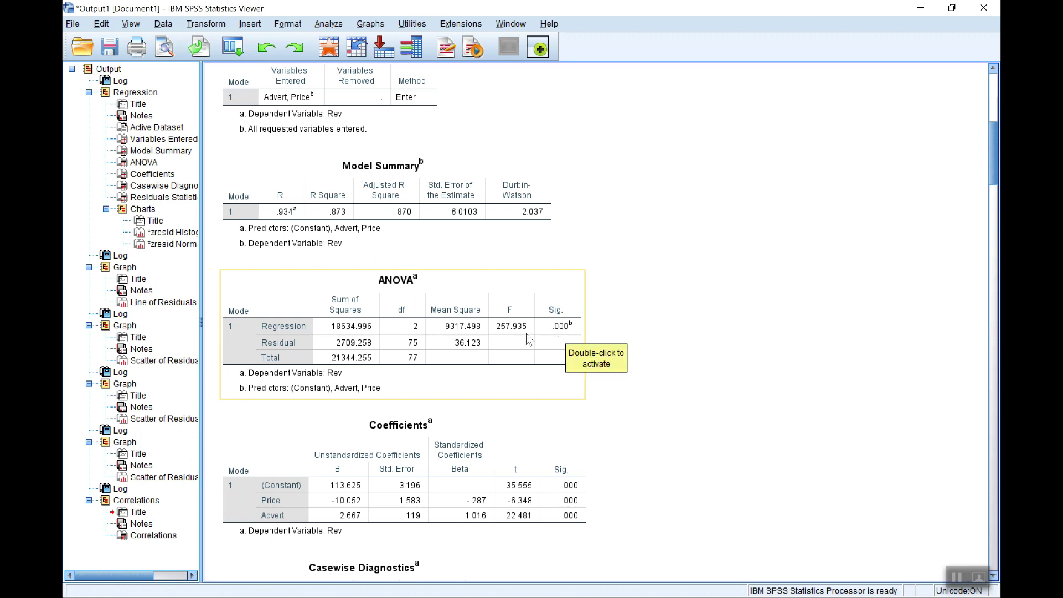
click(378, 528)
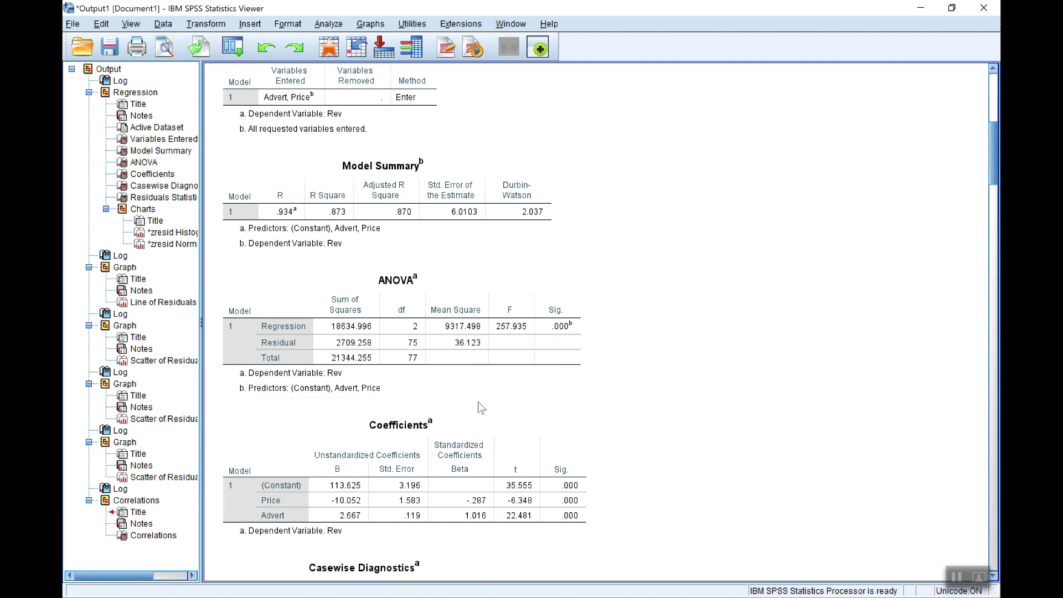
click(480, 367)
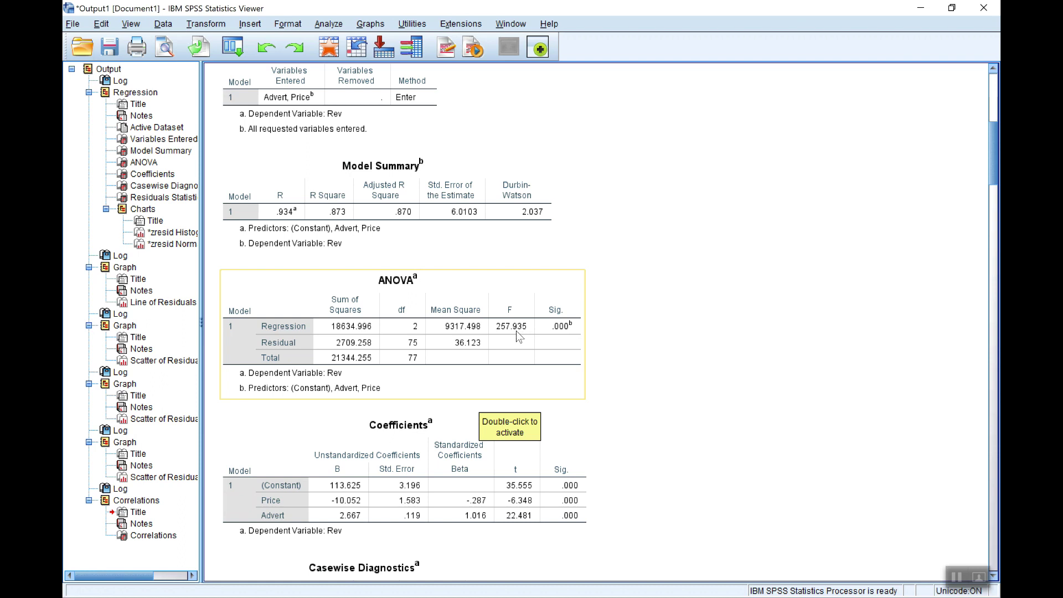
click(402, 264)
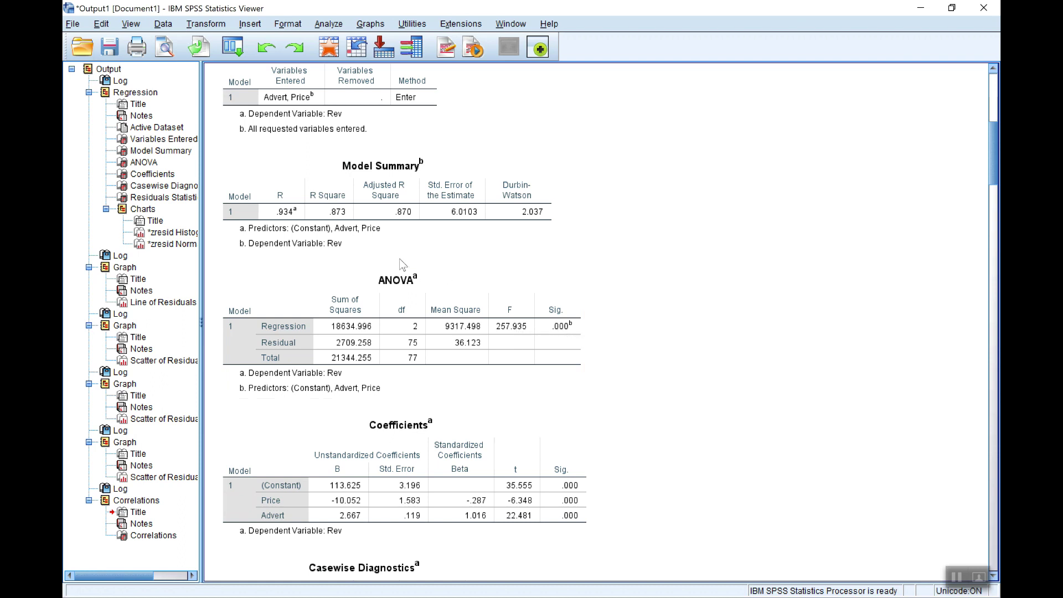
click(391, 250)
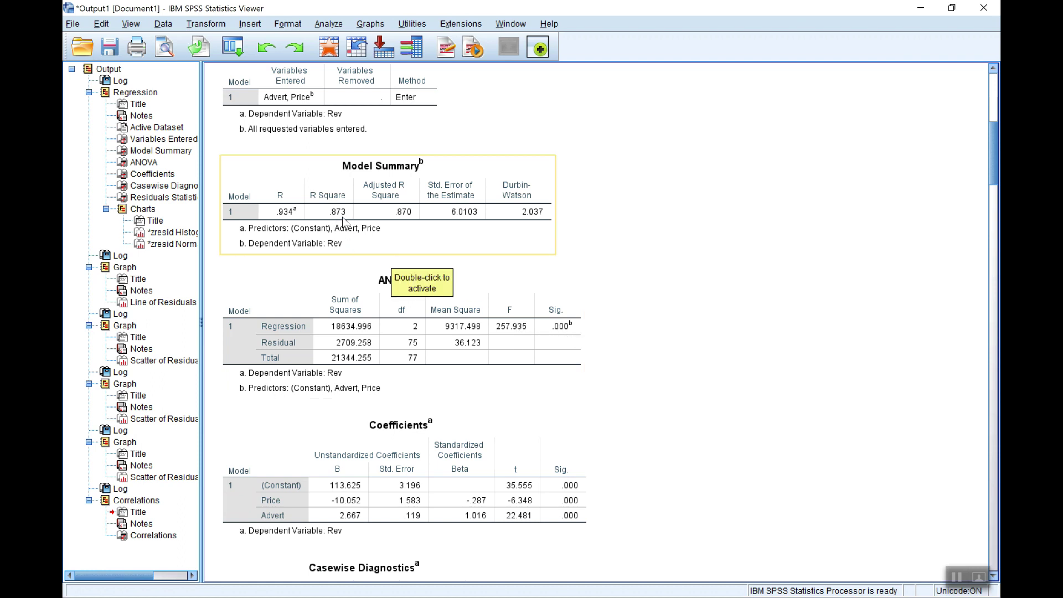
click(756, 320)
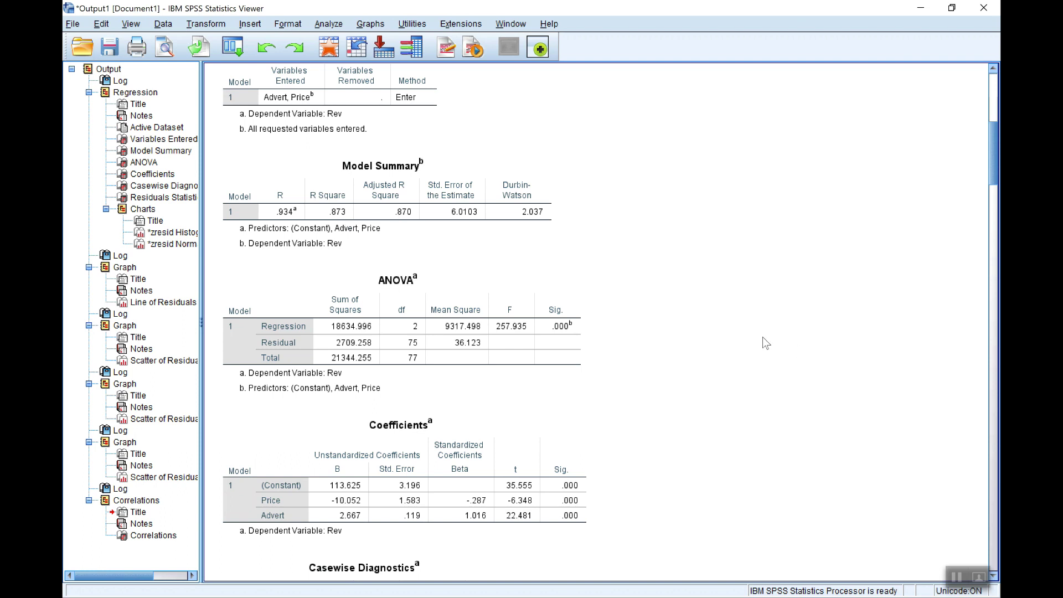